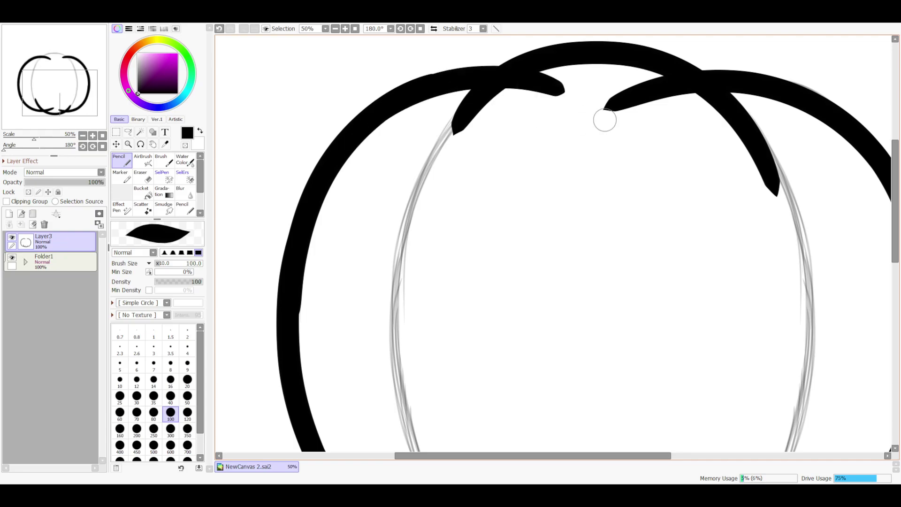
- Finish the black pumpkin outline over the sketch and fill its interior with the Bucket tool
left_click_drag(604, 120, 469, 403)
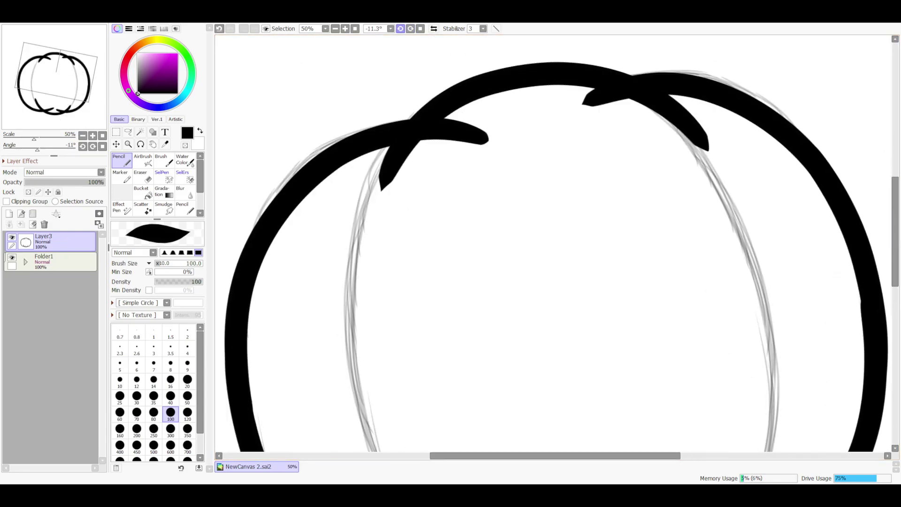
key("Home")
scroll(554, 244, "down", 3)
left_click(141, 192)
left_click(554, 262)
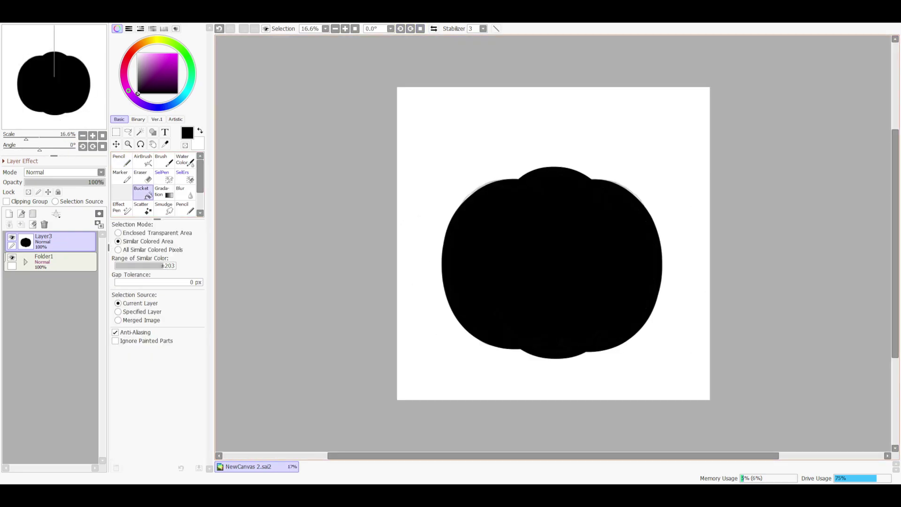
scroll(554, 244, "right", 3)
left_click(11, 257)
left_click(11, 237)
left_click(12, 237)
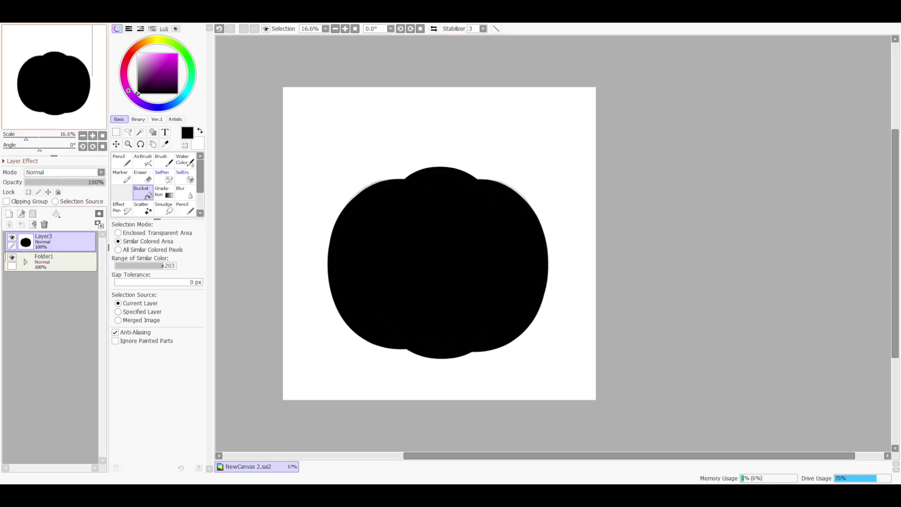
- Copy the purple galaxy image from the other canvas and paste it as a new layer above the pumpkin
key("ctrl+Tab")
key("ctrl+c")
key("ctrl+Tab")
key("ctrl+v")
key("ctrl+t")
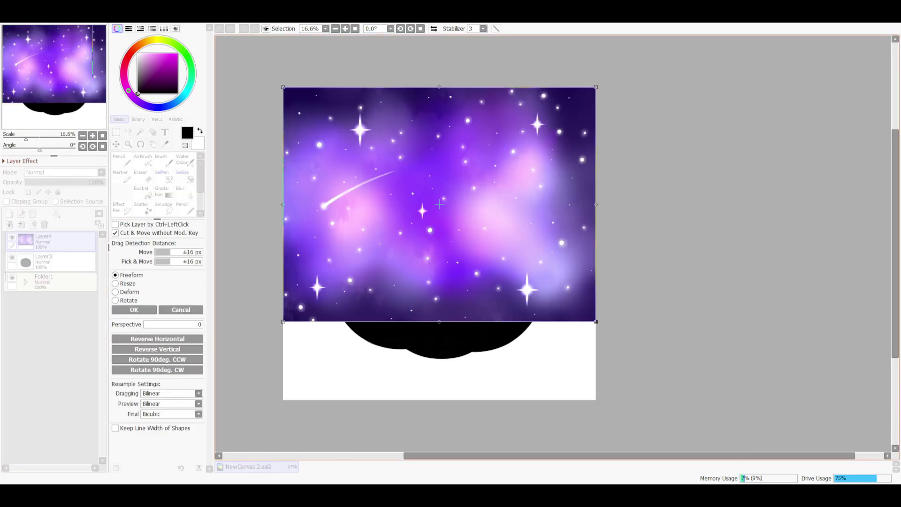
- Lower the galaxy layer's opacity to 52% and scale and position the image so it covers the pumpkin silhouette
left_click_drag(104, 182, 66, 182)
left_click_drag(439, 203, 440, 278)
left_click_drag(596, 392, 570, 362)
left_click_drag(438, 263, 458, 263)
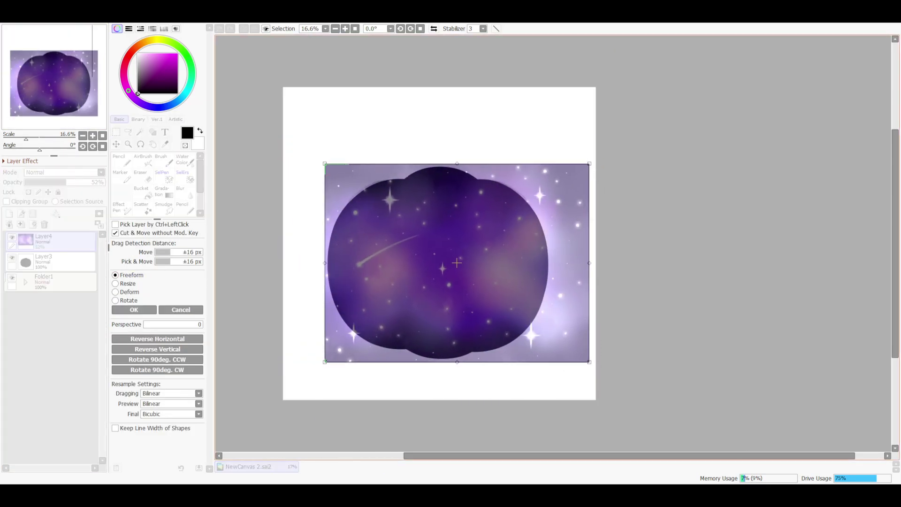
left_click_drag(589, 362, 613, 362)
left_click_drag(613, 146, 595, 161)
key("Return")
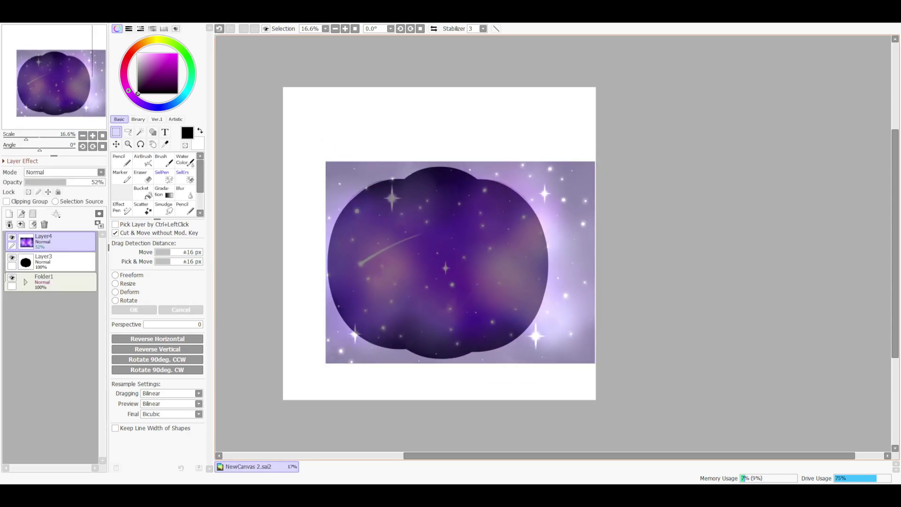
- Restore the galaxy layer's opacity to 100% and shift its hue from purple to orange
left_click_drag(66, 182, 104, 182)
key("ctrl+u")
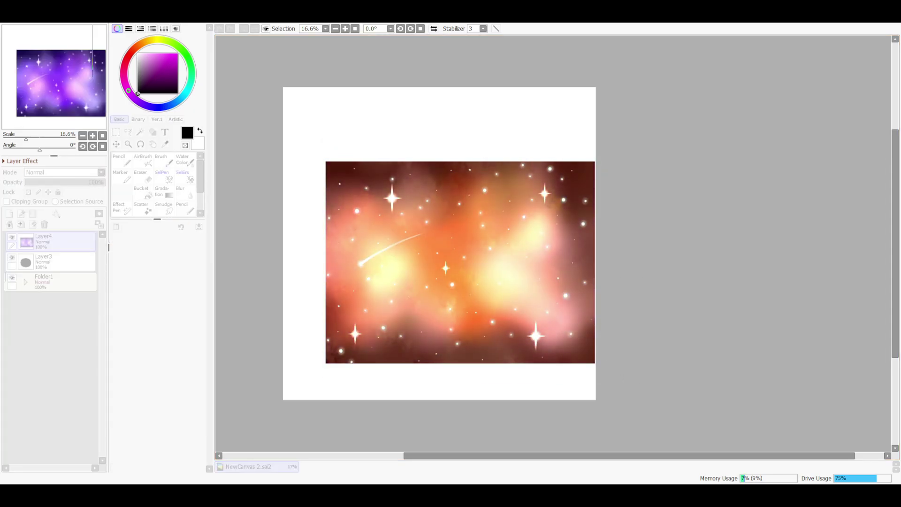
key("Return")
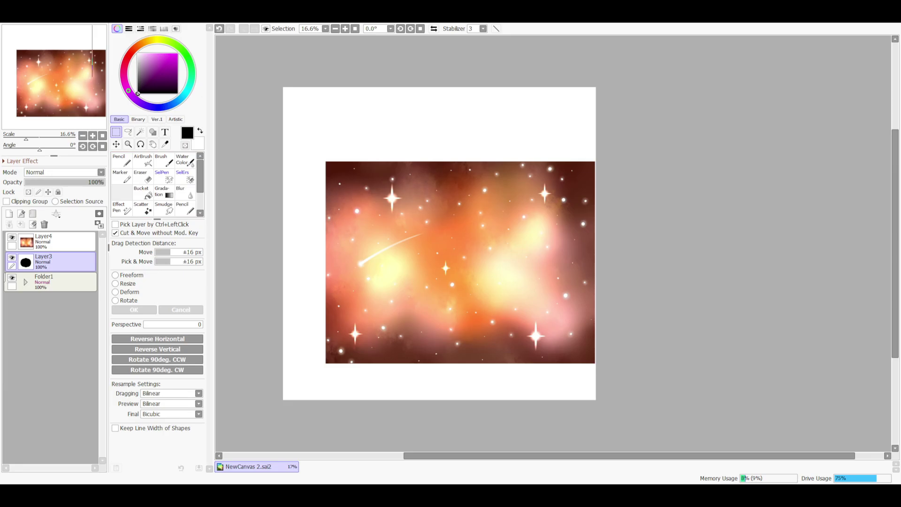
- Select the area outside the pumpkin silhouette on Layer3 and delete that part of the galaxy image
left_click(453, 301)
scroll(520, 192, "left", 2)
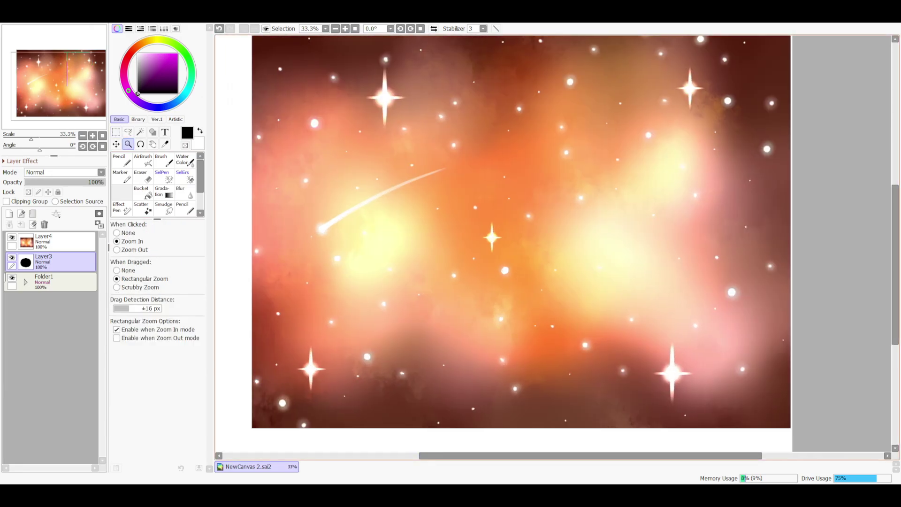
key("w")
left_click(520, 191)
key("Delete")
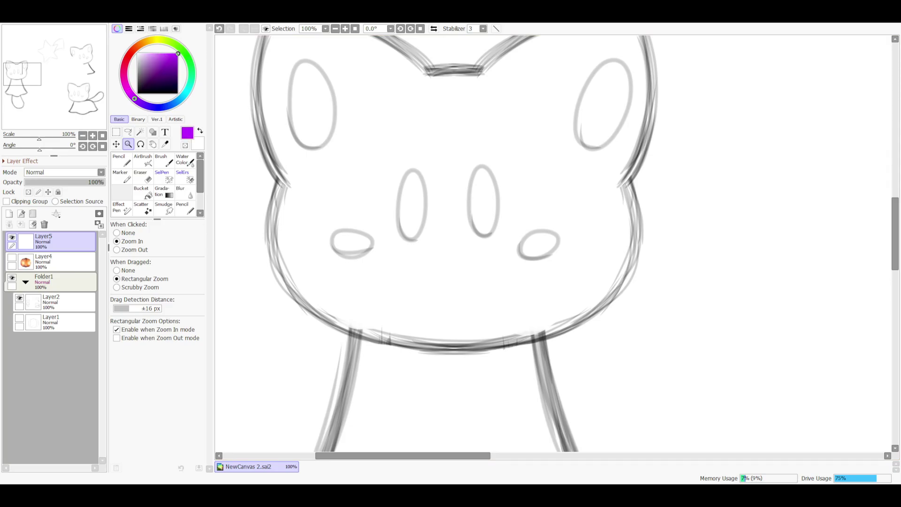
- Outline the front-facing cat head's left cheek and outer ear edge in light purple with a 50 px Pencil
left_click(332, 271)
key("n")
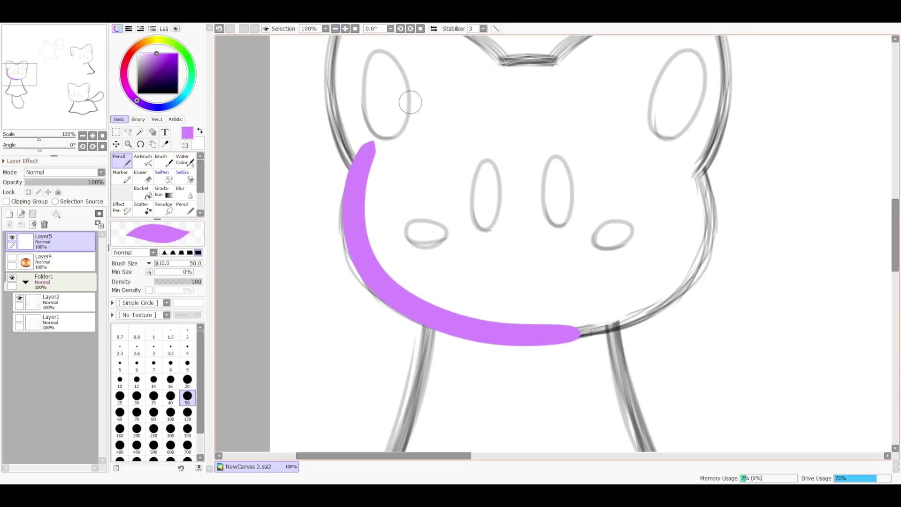
key("ctrl+t")
key("Return")
key("n")
scroll(824, 167, "up", 5)
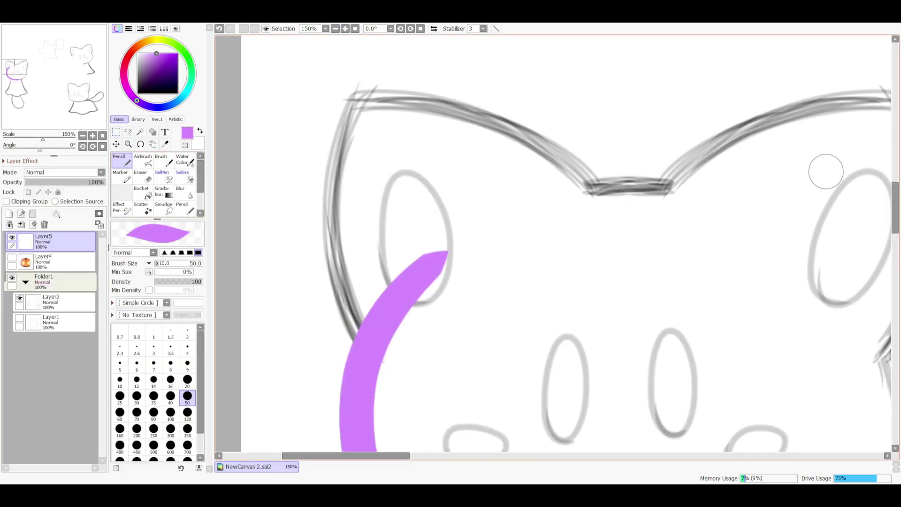
mouse_move(423, 45)
left_mouse_down()
mouse_move(362, 333)
mouse_move(408, 417)
left_mouse_up()
- Hide the sketch folder and erase the stroke ends crossing at the left ear and cheek with a 70 px Eraser
scroll(409, 417, "down", 7)
scroll(863, 198, "up", 7)
key("e")
scroll(864, 198, "down", 7)
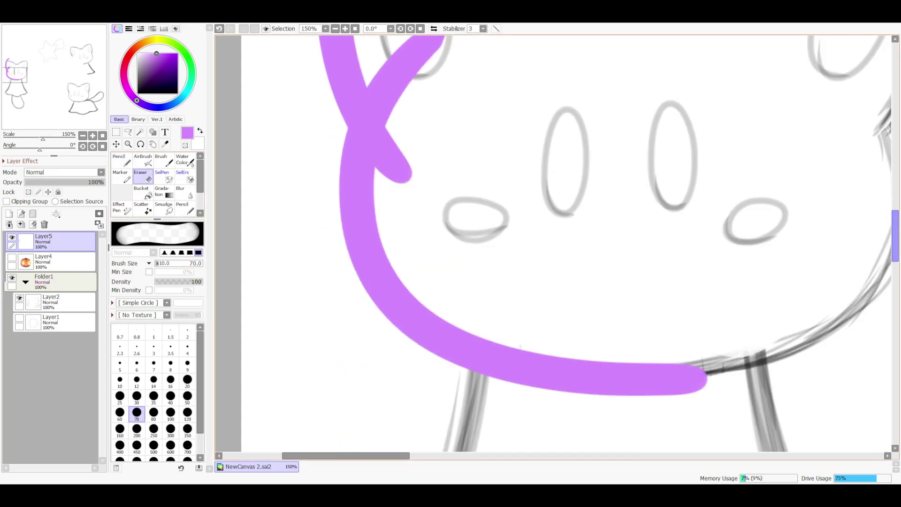
scroll(564, 188, "up", 4)
key("ctrl+z")
left_click(11, 278)
scroll(421, 130, "down", 4)
scroll(418, 197, "up", 4)
key("ctrl+z")
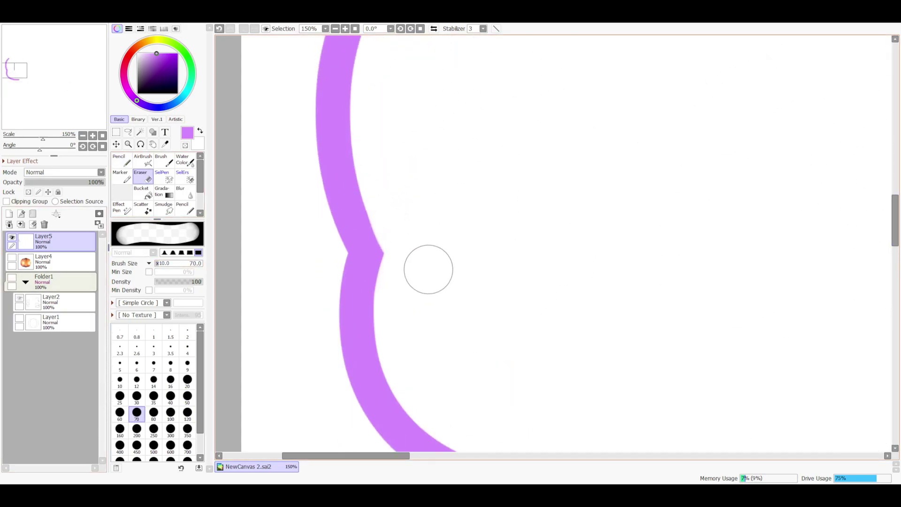
- Show the sketch folder again and draw the left ear's top edge with the Pencil in a flipped view
scroll(388, 201, "up", 2)
key("n")
key("h")
left_click(12, 277)
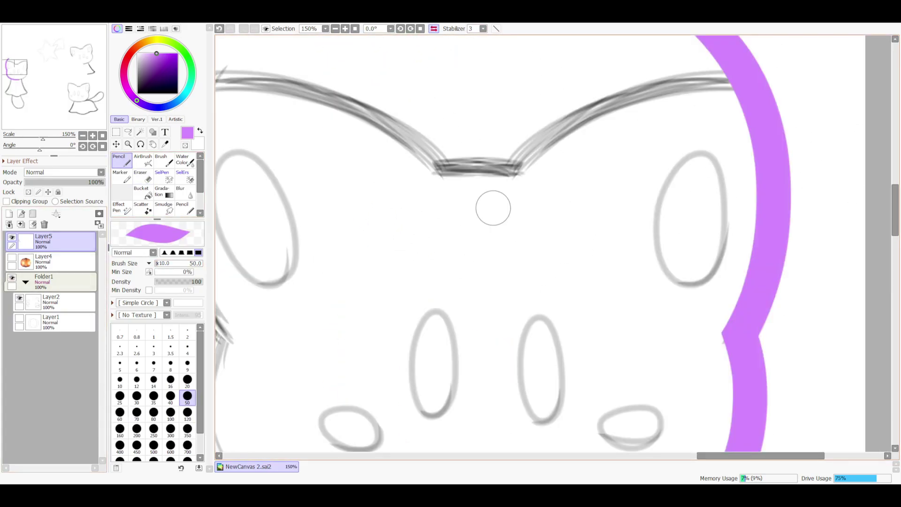
left_click_drag(470, 210, 805, 105)
scroll(735, 89, "right", 3)
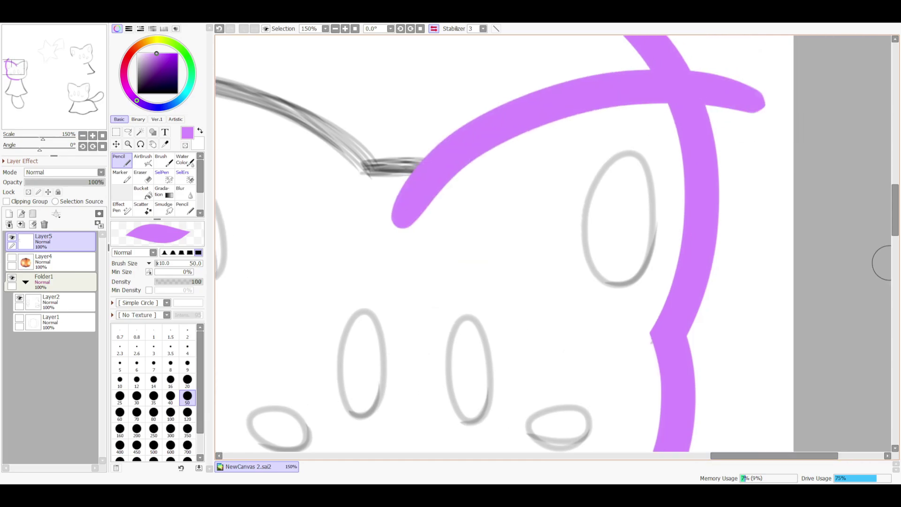
- Erase the overshooting stroke end at the tip of the left ear in the normal view
key("h")
scroll(286, 328, "up", 1)
key("e")
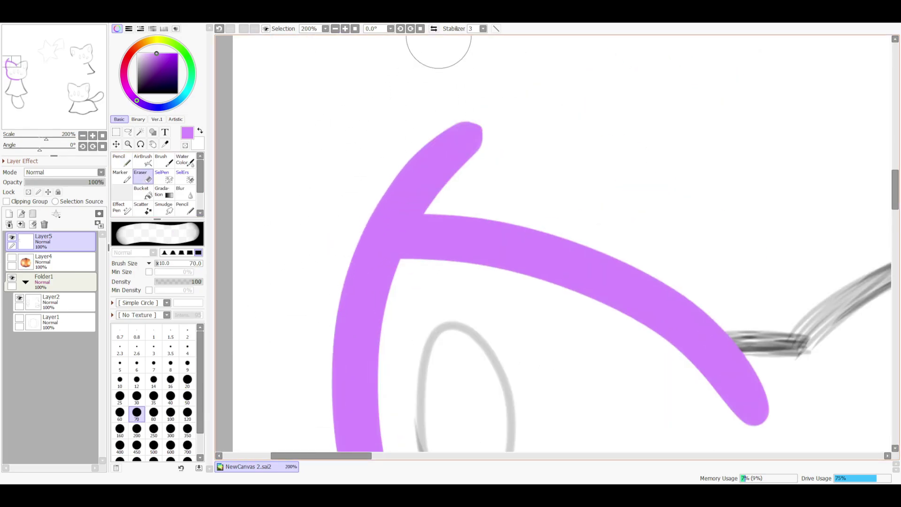
key("Delete")
key("Delete")
key("Delete")
key("Delete")
key("Delete")
key("Delete")
left_click_drag(514, 324, 513, 135)
key("Home")
scroll(554, 244, "down", 2)
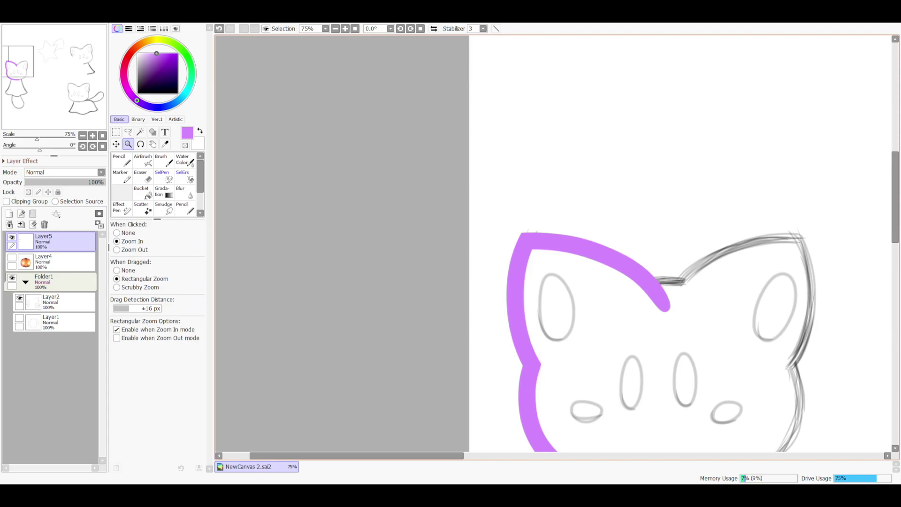
- Hide the Layer2 sketch and round the inner corner where the ear meets the cheek with a 20 px Eraser
scroll(554, 244, "up", 3)
key("s")
key("e")
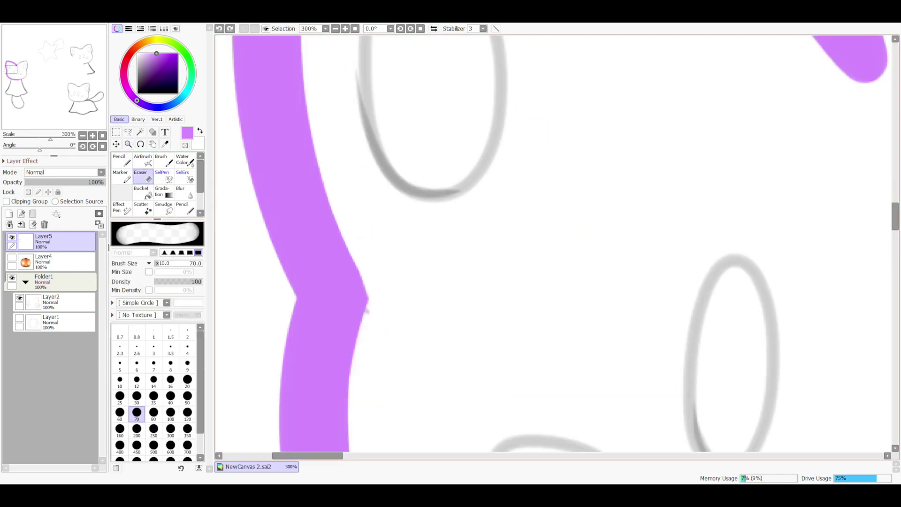
left_click(19, 298)
key("bracketleft")
key("bracketleft")
key("bracketleft")
key("bracketleft")
key("bracketleft")
key("bracketleft")
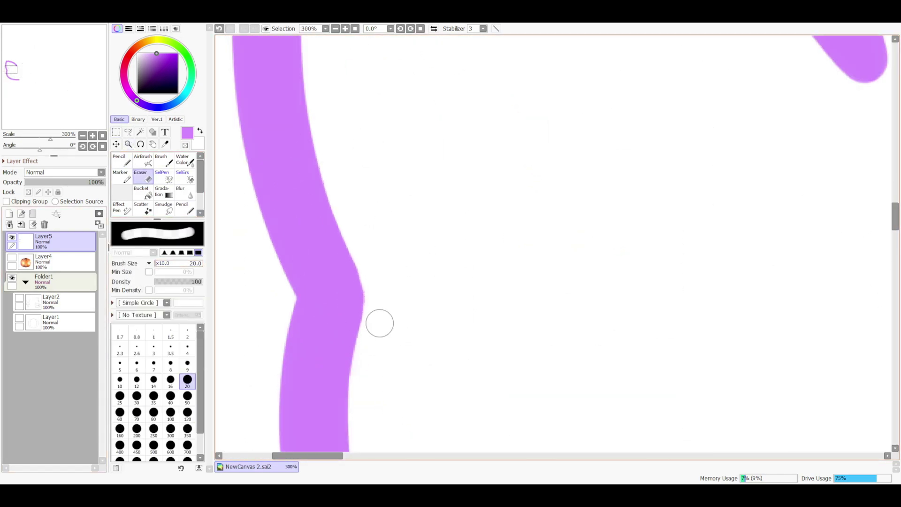
- Smooth the outer notch between the ear and cheek with a 10 px Pencil in a flipped view
key("n")
key("h")
key("ctrl+z")
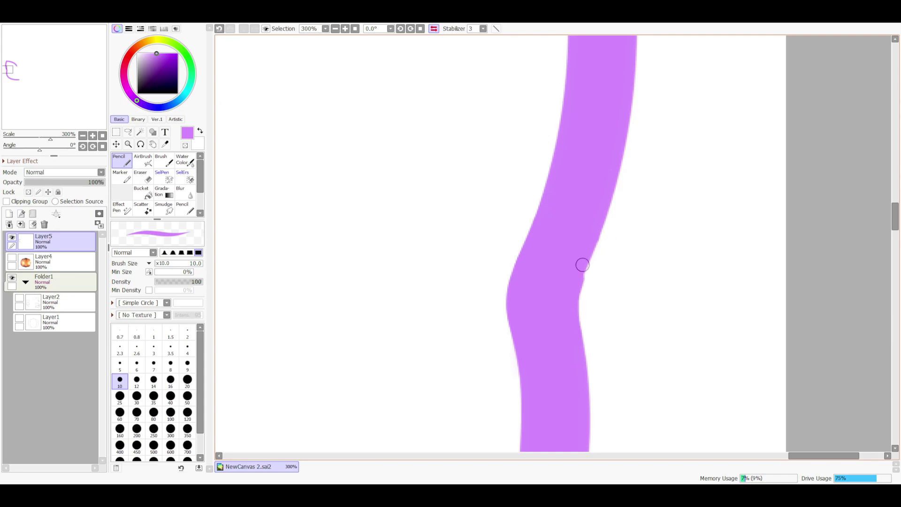
key("ctrl+z")
- Round the left ear's tip with the 20 px Eraser and smooth its edge with the 10 px Pencil
key("h")
key("e")
left_click_drag(497, 221, 579, 152)
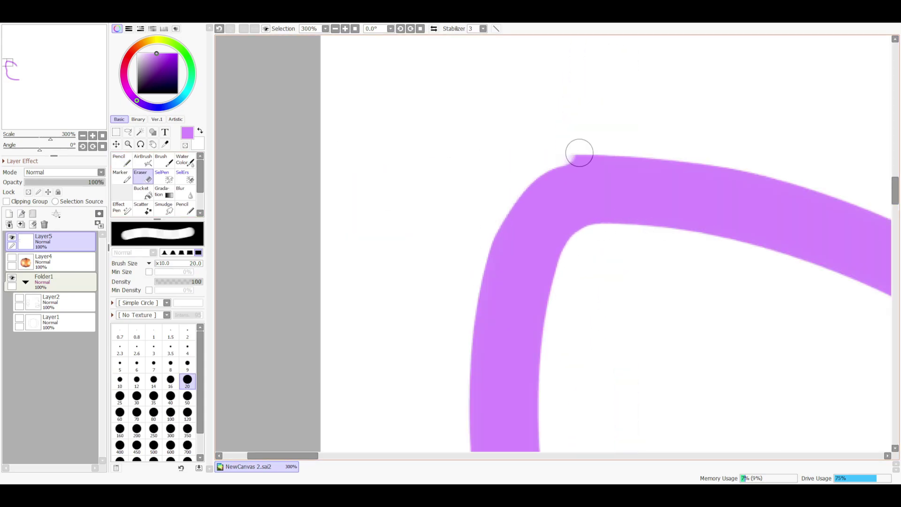
key("n")
key("h")
scroll(465, 169, "down", 4)
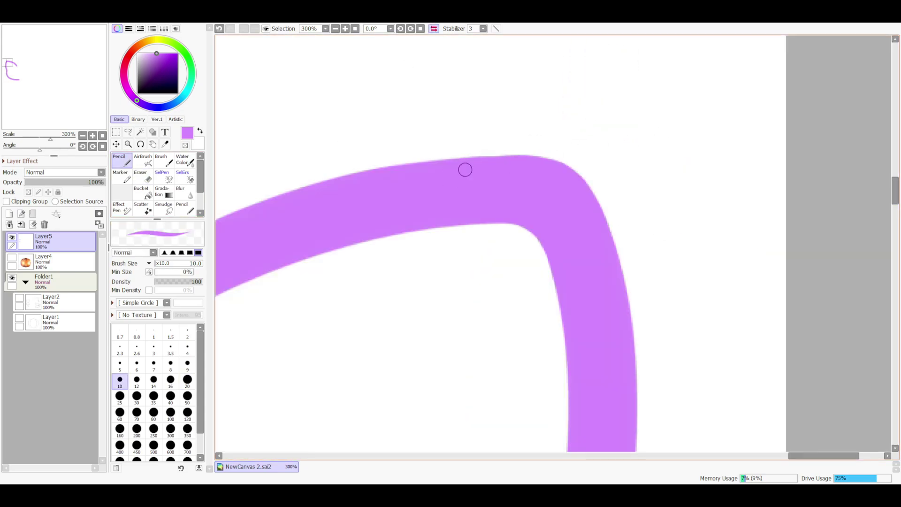
- Show the Layer2 sketch, place a mirrored copy of the half head outline over the right side, and merge it into Layer5
key("h")
left_click(19, 298)
key("ctrl+v")
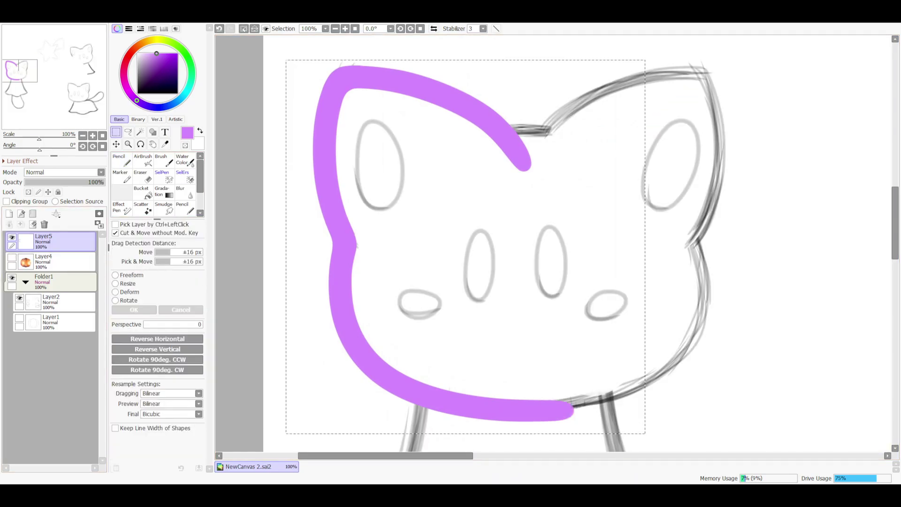
key("Left")
key("Left")
key("Left")
key("Left")
key("Left")
key("Left")
key("Left")
key("Left")
key("Left")
key("Left")
key("Left")
key("Left")
key("Left")
key("Left")
key("Left")
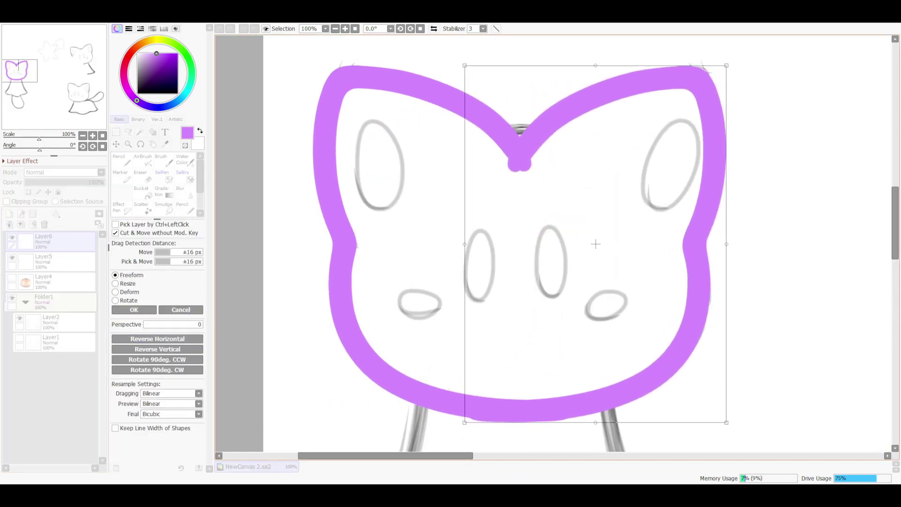
scroll(557, 243, "up", 2)
key("Return")
scroll(638, 406, "down", 2)
key("ctrl+e")
- Even out the join at the chin and square off the dip between the ears with the 20 px Eraser
key("End")
key("End")
key("End")
key("End")
key("End")
key("End")
scroll(553, 243, "up", 2)
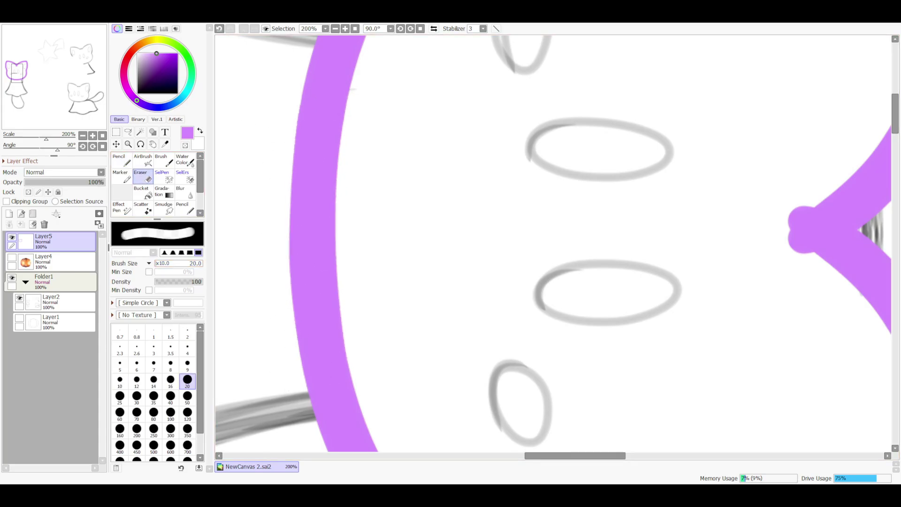
key("Home")
scroll(553, 244, "up", 3)
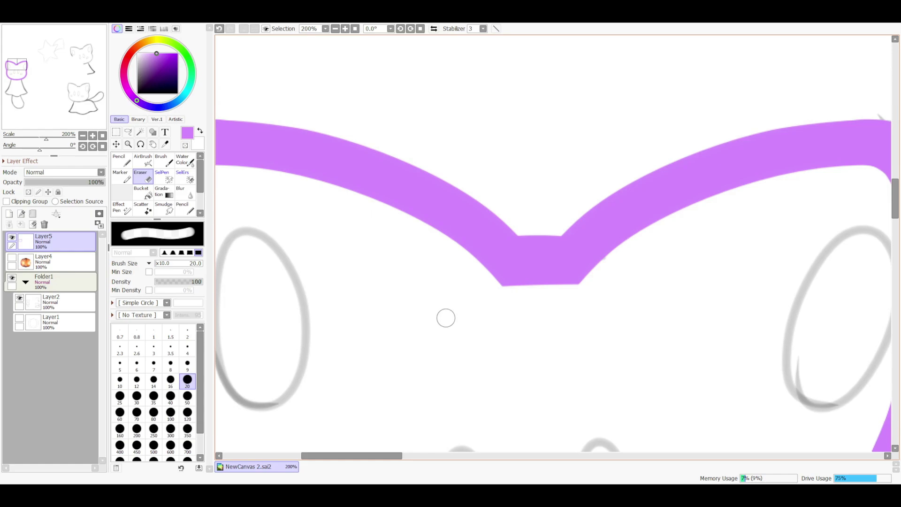
- Round the corners of the dip between the ears with the 20 px Eraser, flipping the view for each side
scroll(446, 318, "up", 2)
scroll(495, 368, "up", 1)
key("Insert")
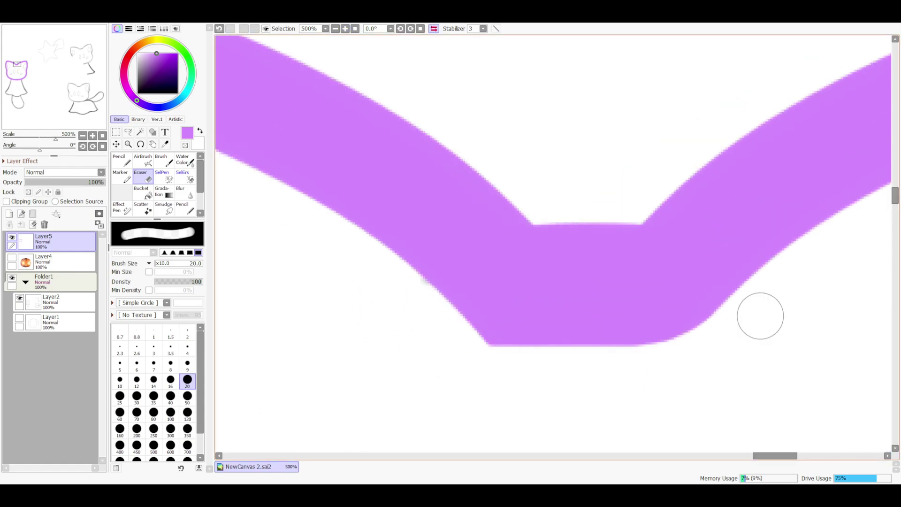
key("Insert")
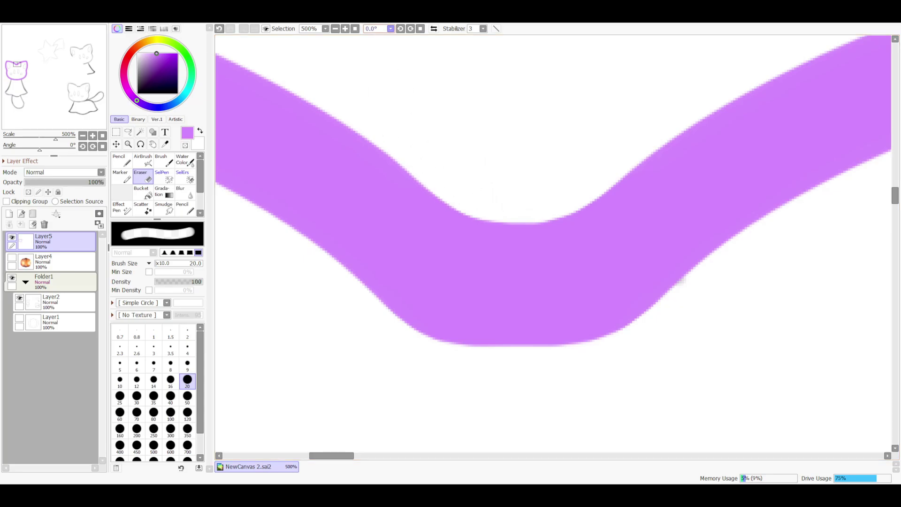
key("Insert")
key("n")
key("Home")
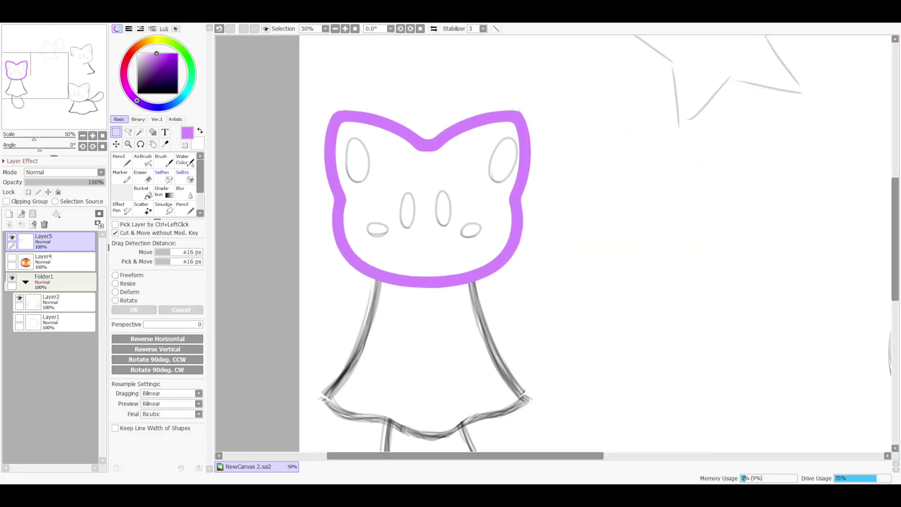
- Place a copy of the finished head outline over the second cat sketch's head and adjust it with Free Transform
key("ctrl+t")
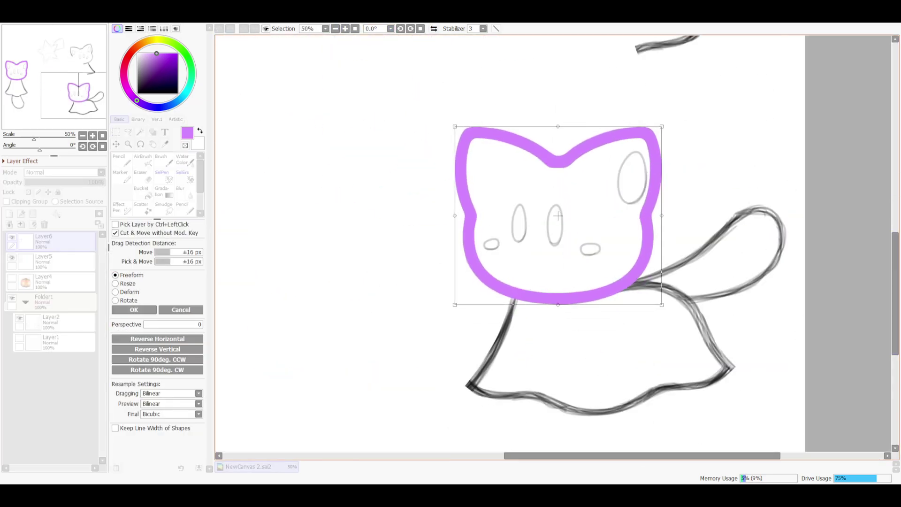
key("Return")
key("ctrl+t")
left_click_drag(448, 183, 519, 170)
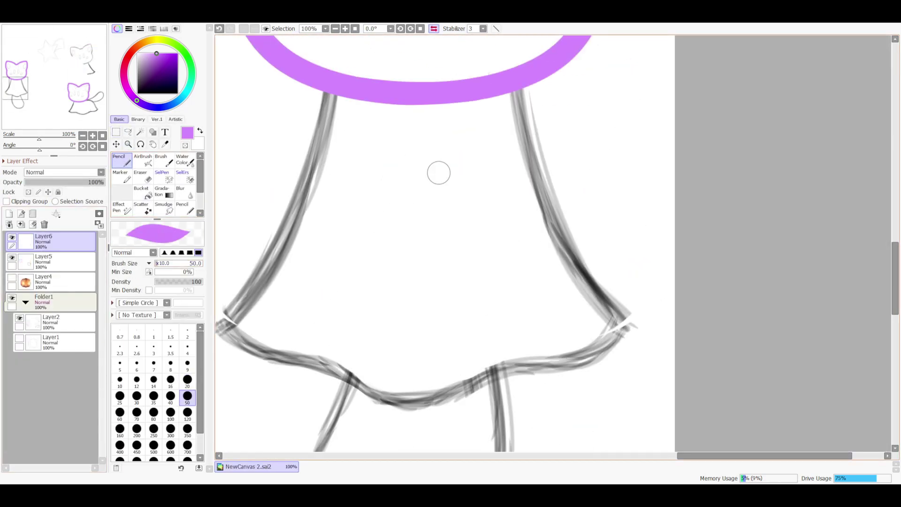
- Draw the first cat's left dress side on Layer6 with the 50 px Pencil and fit the stroke to the sketch
left_click_drag(651, 359, 536, 40)
key("ctrl+t")
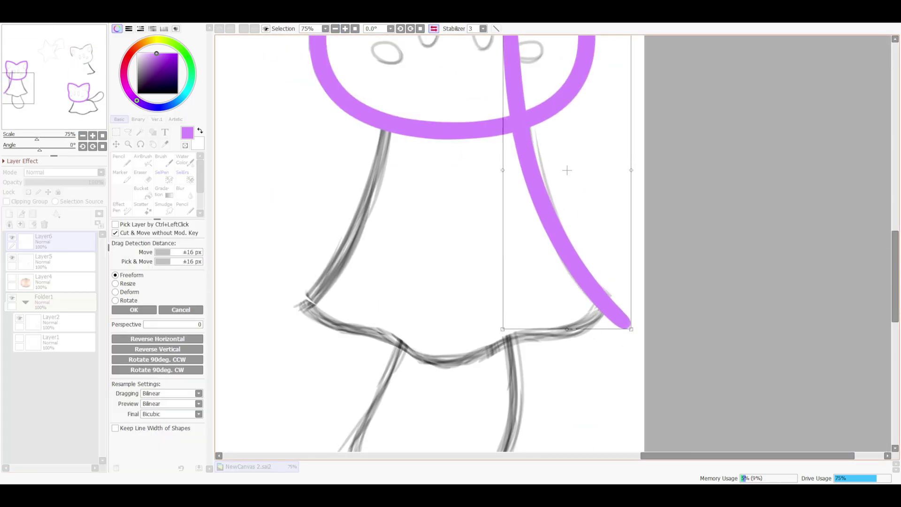
key("Return")
- Draw the first curve of the dress hem from its left corner with the 50 px Pencil
left_click_drag(615, 312, 481, 166)
key("ctrl+z")
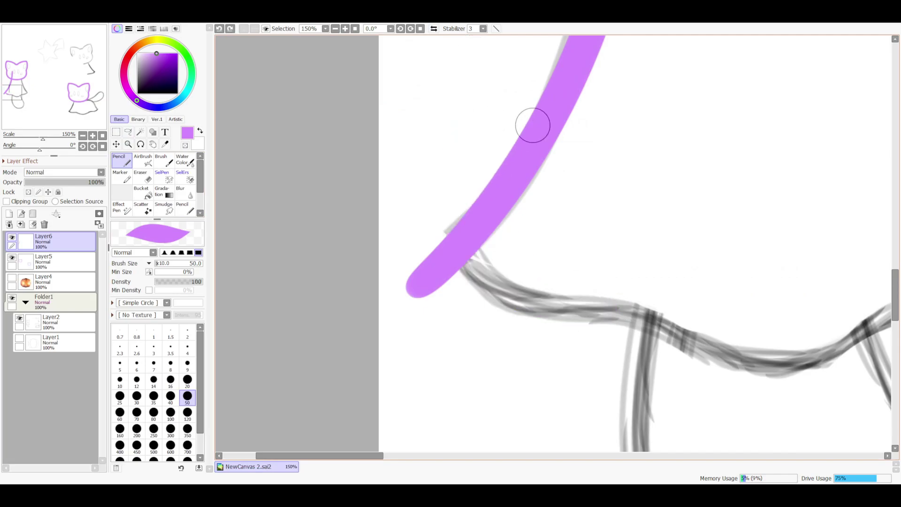
scroll(531, 125, "right", 5)
key("ctrl+y")
- Hide the sketch folder and erase the stroke overshoot at the first dress's left corner with the 70 px Eraser
key("e")
key("h")
left_click(12, 298)
mouse_move(548, 140)
left_mouse_down()
mouse_move(548, 157)
mouse_move(476, 163)
left_mouse_up()
key("h")
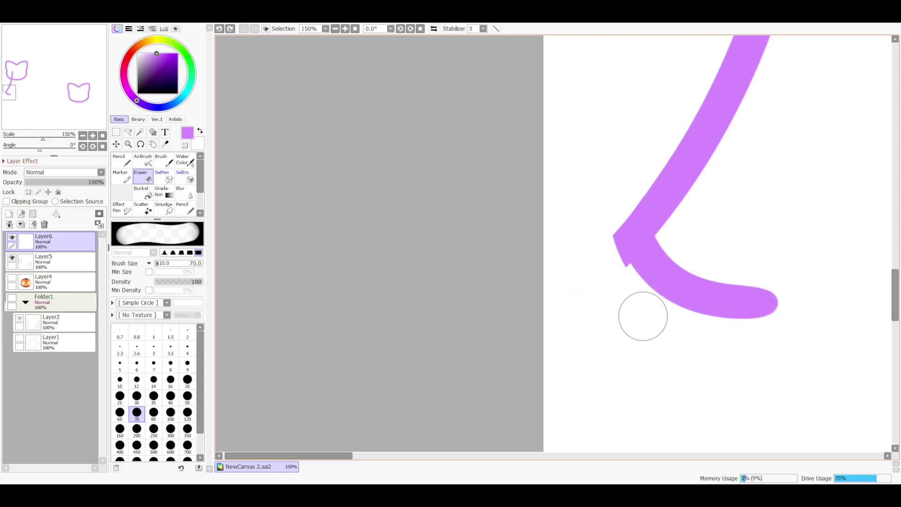
left_click_drag(644, 316, 314, 316)
- Copy the first cat's left dress side with its hem curve and place the mirrored copy as the dress's right side
scroll(470, 235, "down", 2)
left_click_drag(469, 235, 611, 329)
scroll(554, 235, "down", 3)
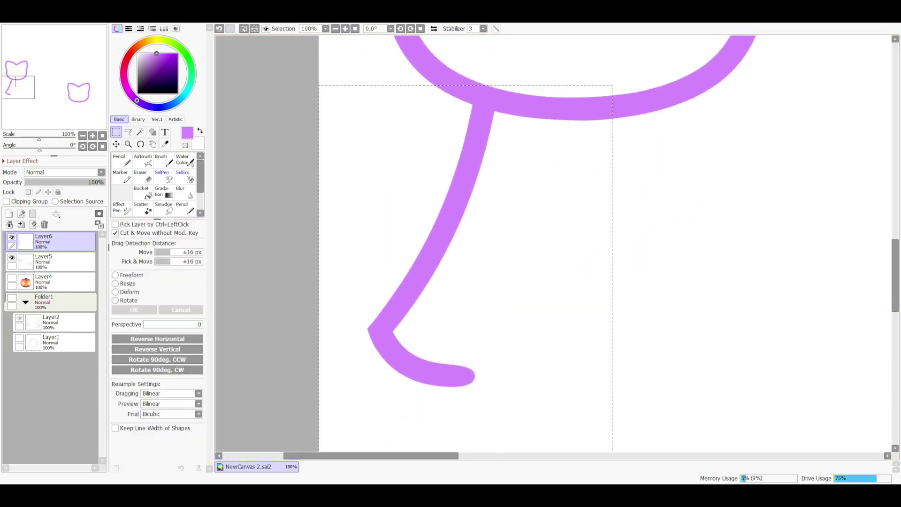
key("ctrl+c")
key("ctrl+v")
key("ctrl+t")
key("Return")
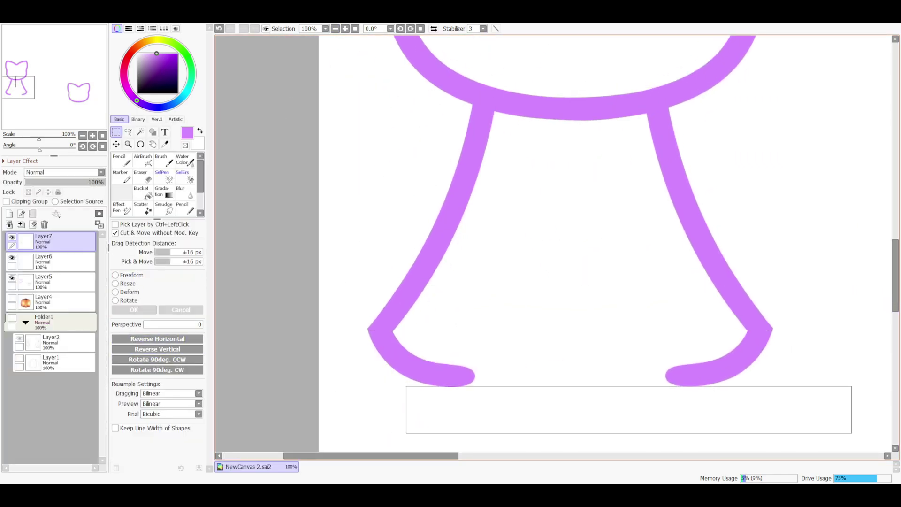
key("ctrl+d")
- Extend the first dress's left hem curve toward the middle with the 50 px Pencil, checking it with the sketch hidden
scroll(554, 244, "up", 2)
key("n")
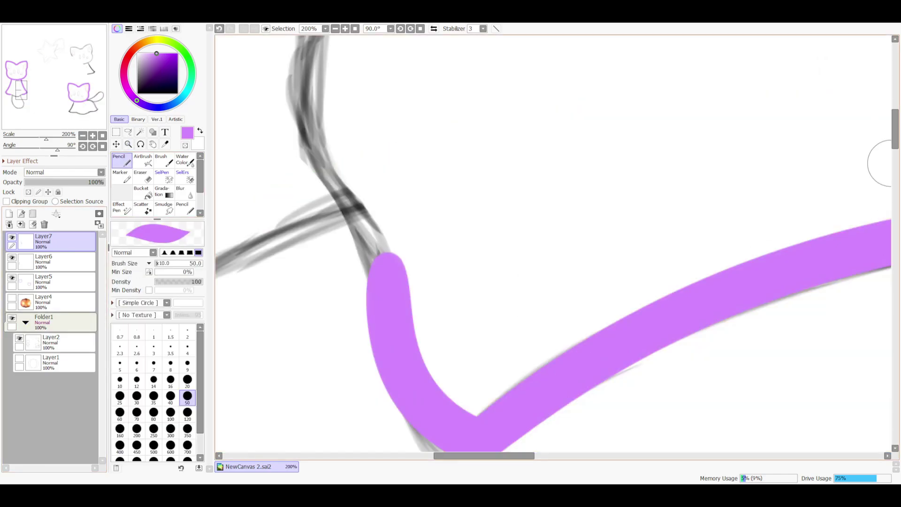
scroll(291, 248, "up", 3)
key("h")
scroll(403, 328, "right", 5)
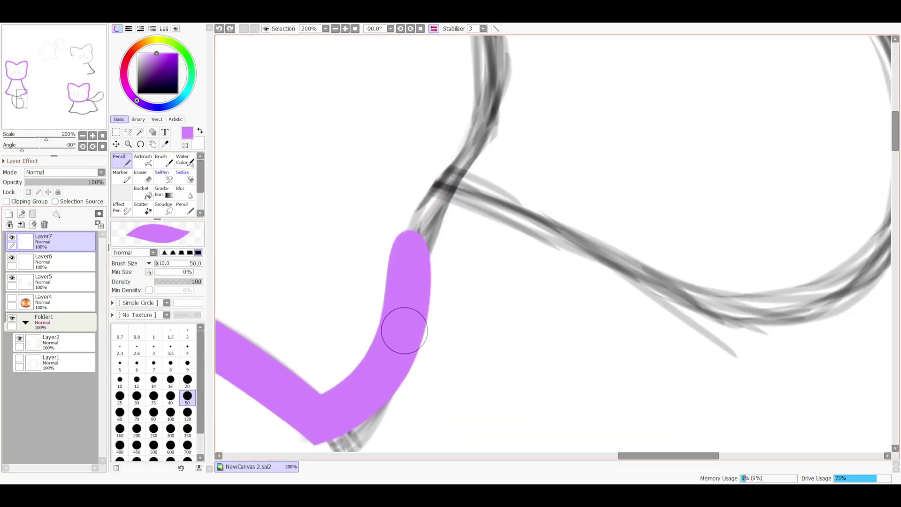
left_click(20, 338)
left_click_drag(407, 234, 475, 181)
key("h")
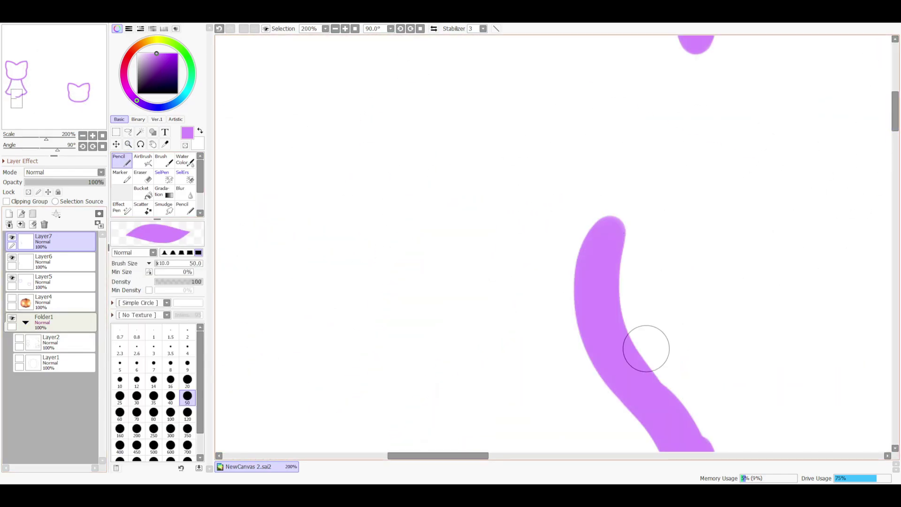
scroll(643, 348, "down", 1)
scroll(554, 244, "left", 4)
key("Delete")
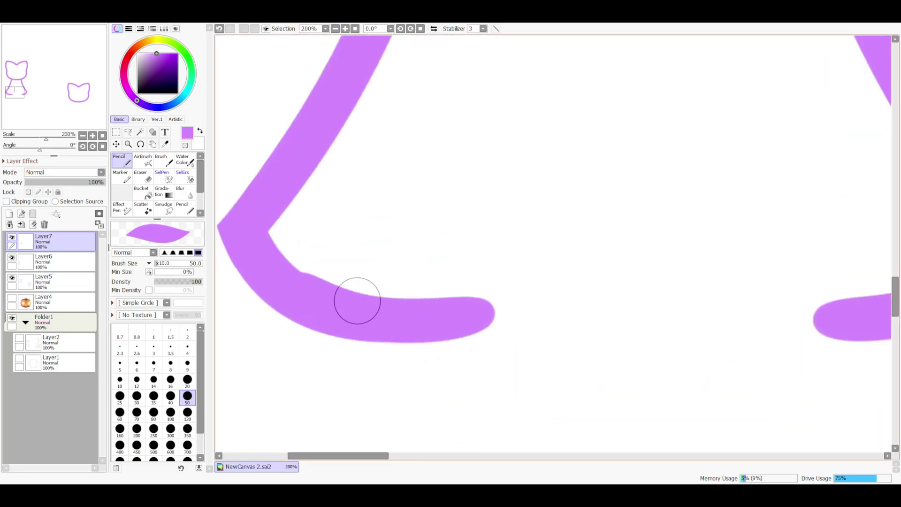
- Draw the middle hem scallop so it crosses the left and right hem curves, using the 50 px Pencil
key("End")
scroll(594, 104, "up", 3)
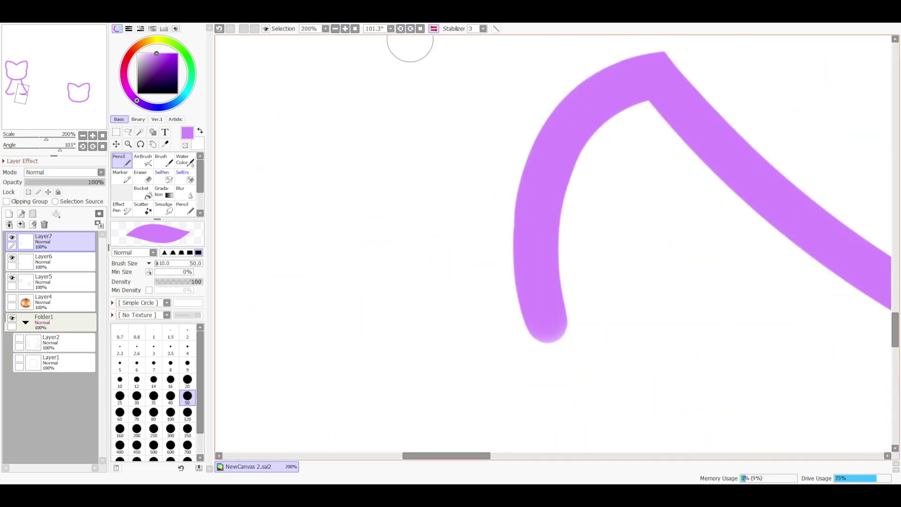
scroll(545, 347, "down", 3)
scroll(546, 347, "down", 3)
key("Delete")
scroll(330, 175, "up", 3)
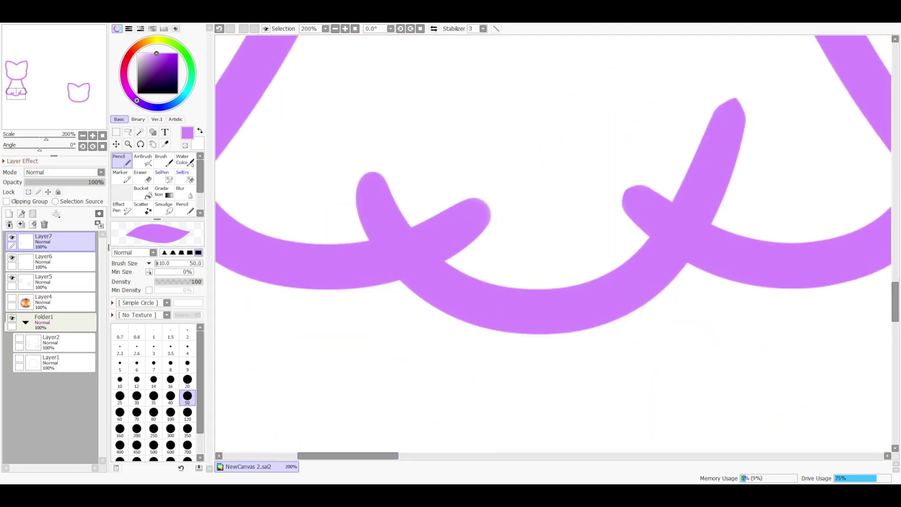
- Erase the crossing stroke ends at the hem's left junction and smooth it with the Eraser and Pencil at 20 px
key("e")
scroll(553, 243, "up", 2)
key("bracketleft")
scroll(545, 246, "down", 2)
mouse_move(545, 245)
left_mouse_down()
mouse_move(544, 283)
mouse_move(554, 295)
mouse_move(571, 246)
left_mouse_up()
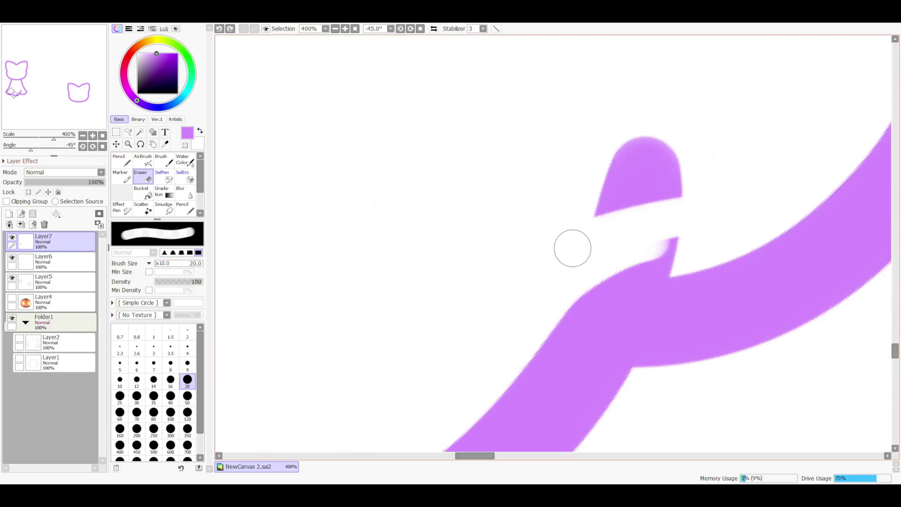
scroll(571, 246, "up", 2)
key("n")
key("h")
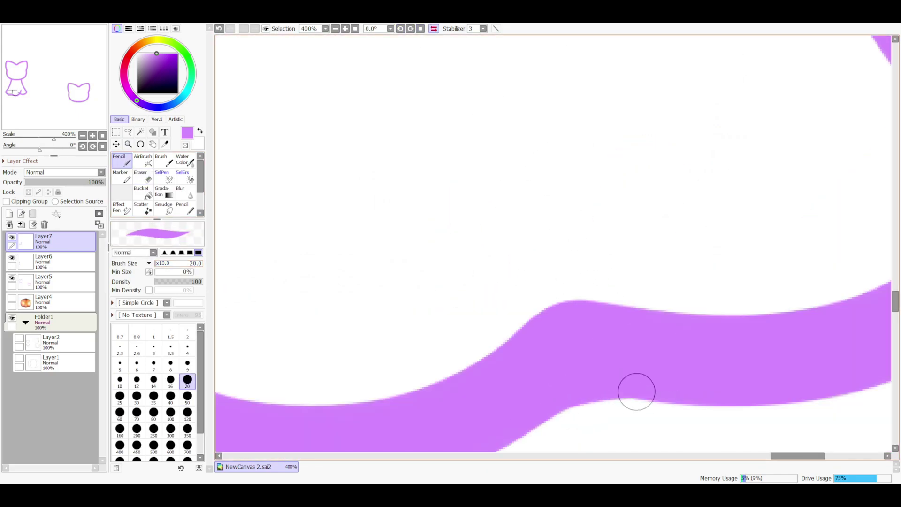
- Trim the overlapping strokes at the hem's right junction and blend the curves with the Eraser and Pencil at 20 px
key("e")
scroll(577, 383, "down", 2)
mouse_move(346, 100)
left_mouse_down()
mouse_move(480, 47)
mouse_move(407, 256)
mouse_move(584, 205)
left_mouse_up()
key("ctrl+z")
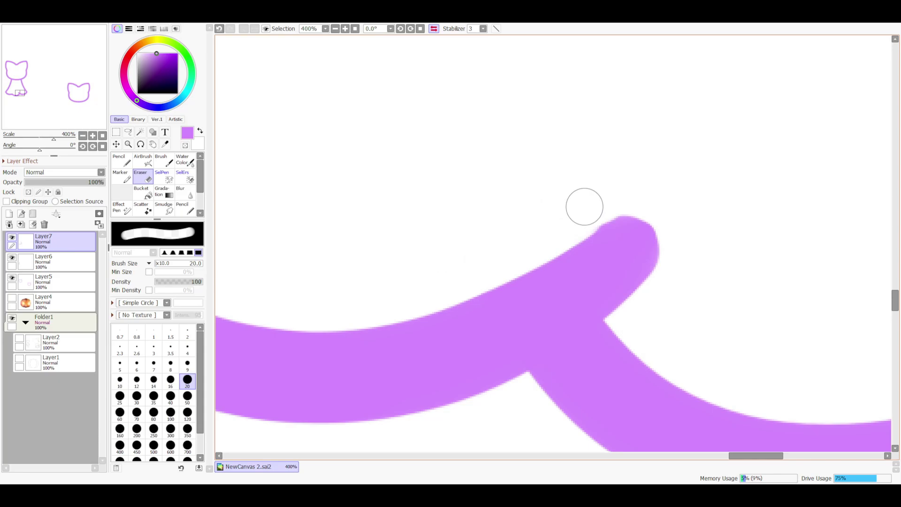
key("h")
left_click_drag(472, 324, 494, 307)
scroll(732, 258, "down", 3)
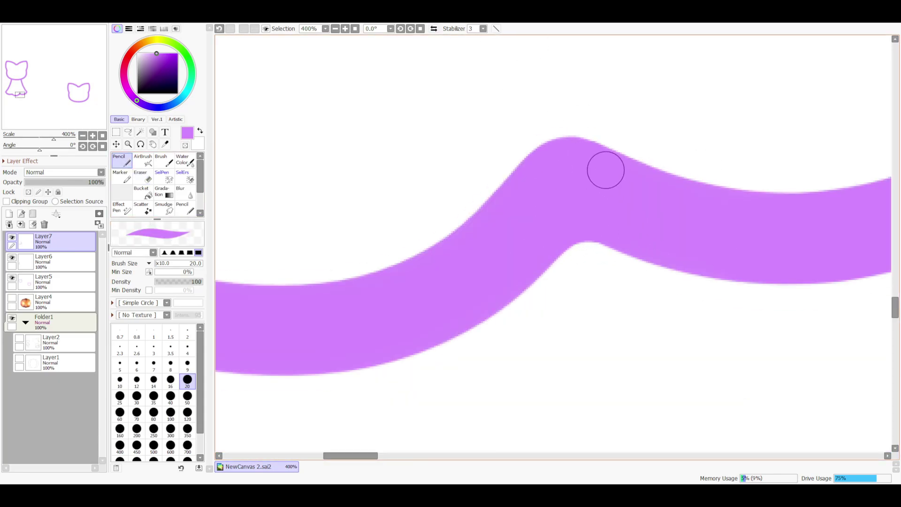
- Round the inner and outer edges of the first dress's two lower corners with the Pencil and Eraser at 20 px
scroll(605, 170, "down", 2)
key("h")
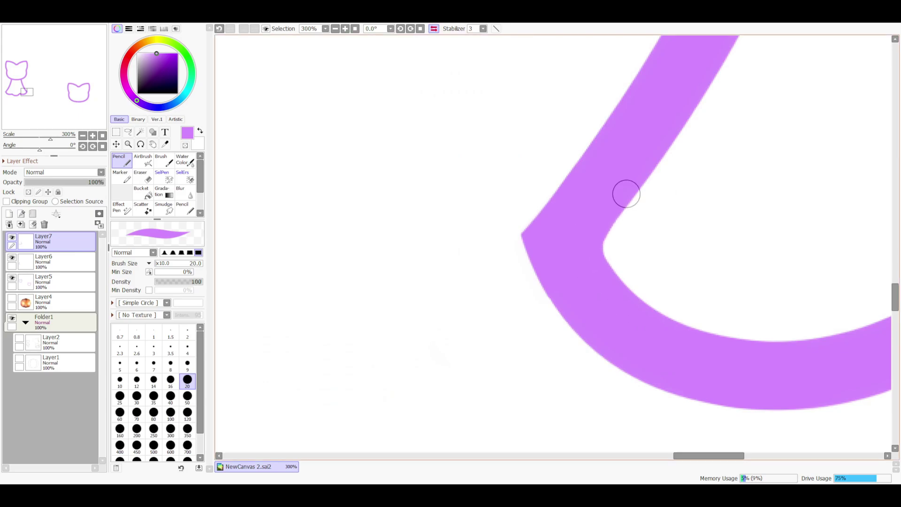
key("e")
key("h")
key("ctrl+z")
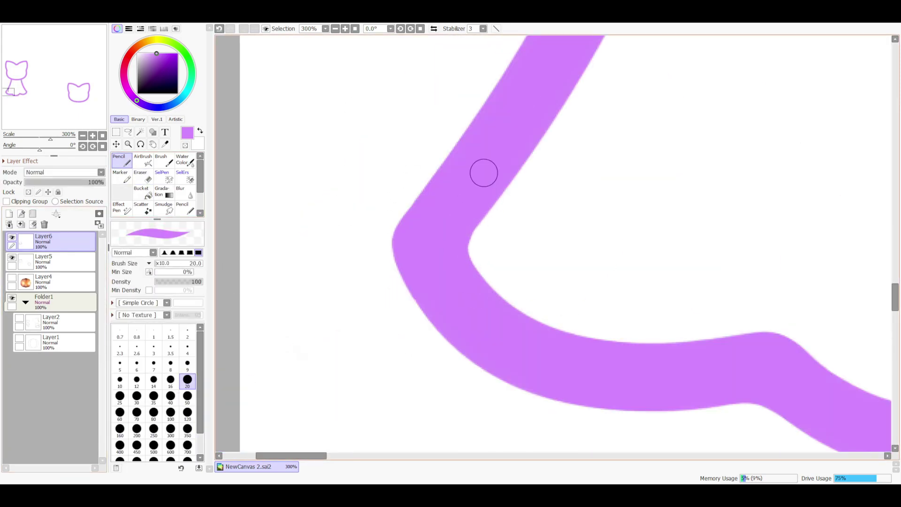
- Draw the long rounded loop below the first cat's dress on Layer7 and deform it to fit the sketch
scroll(580, 140, "down", 3)
scroll(441, 244, "up", 2)
scroll(563, 235, "down", 1)
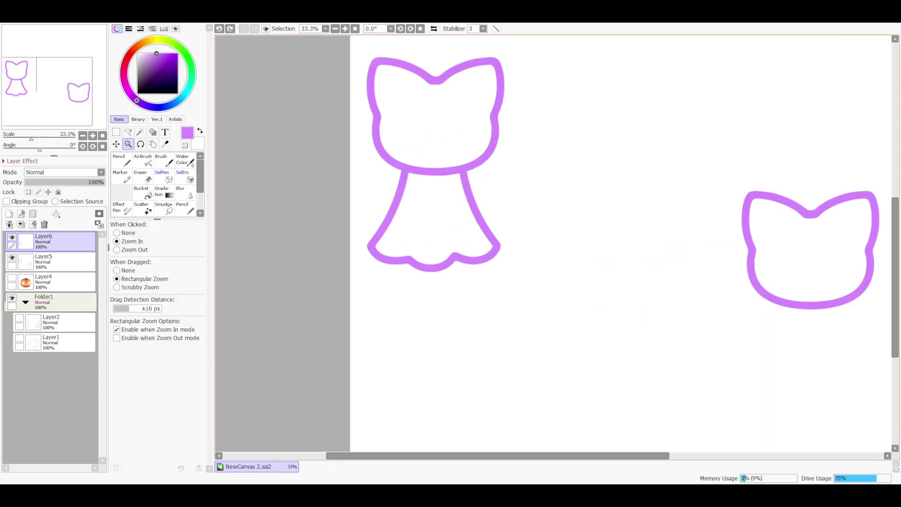
left_click_drag(390, 225, 493, 329)
left_click_drag(404, 166, 436, 350)
left_click_drag(444, 94, 497, 305)
key("ctrl+t")
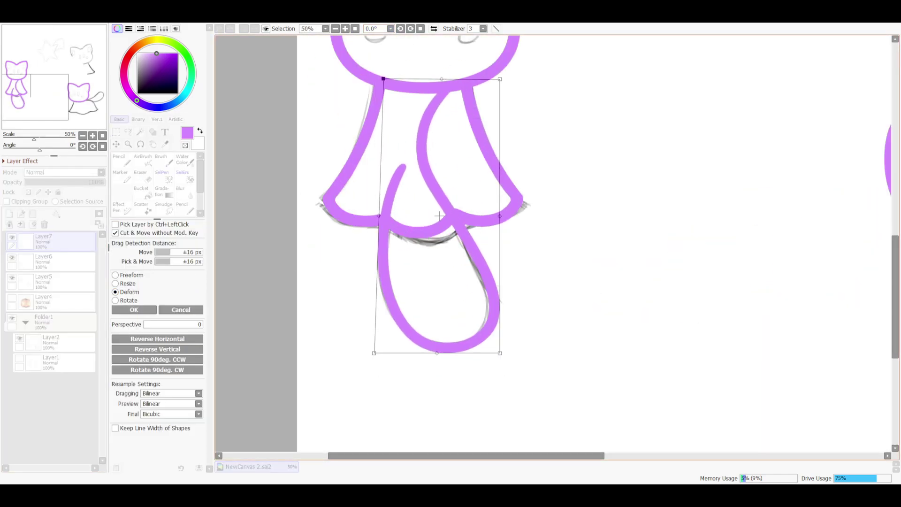
left_click_drag(436, 217, 439, 215)
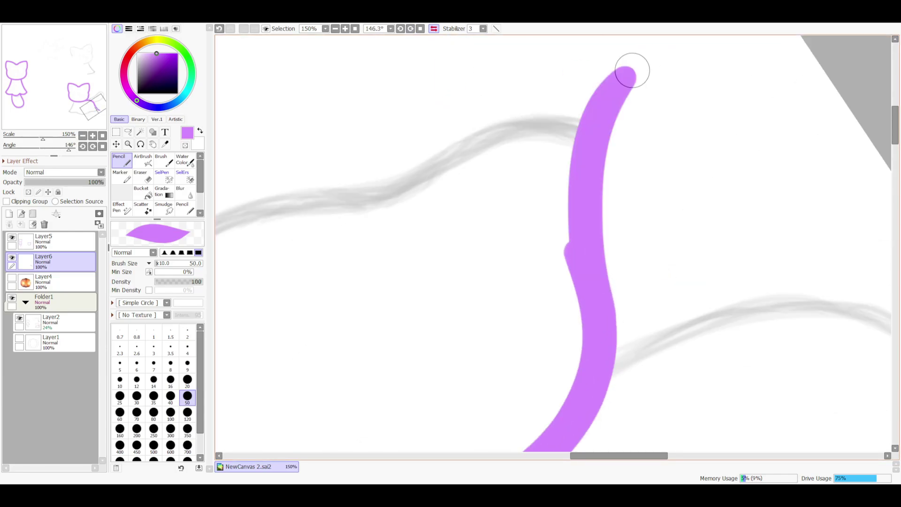
- Draw the overlapping scallops of the second cat's dress hem on Layer6 with the 50 px Pencil
key("ctrl+z")
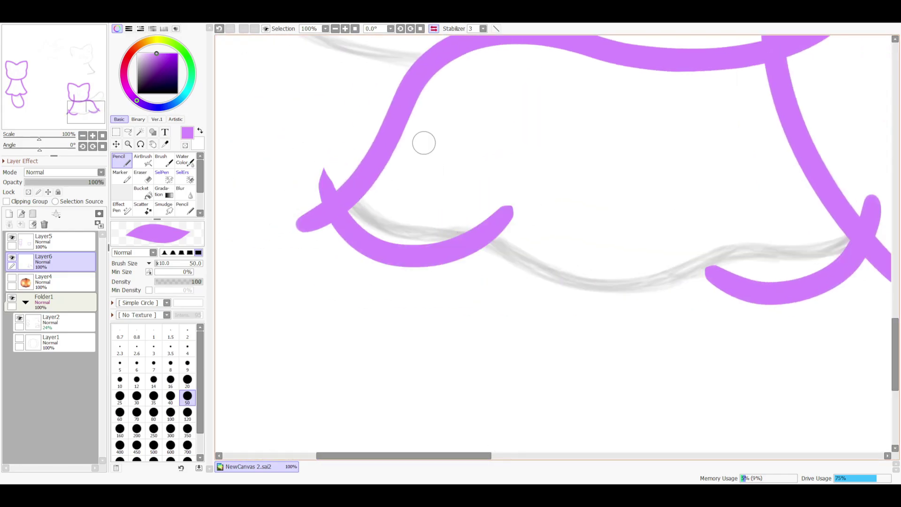
left_click_drag(439, 199, 616, 256)
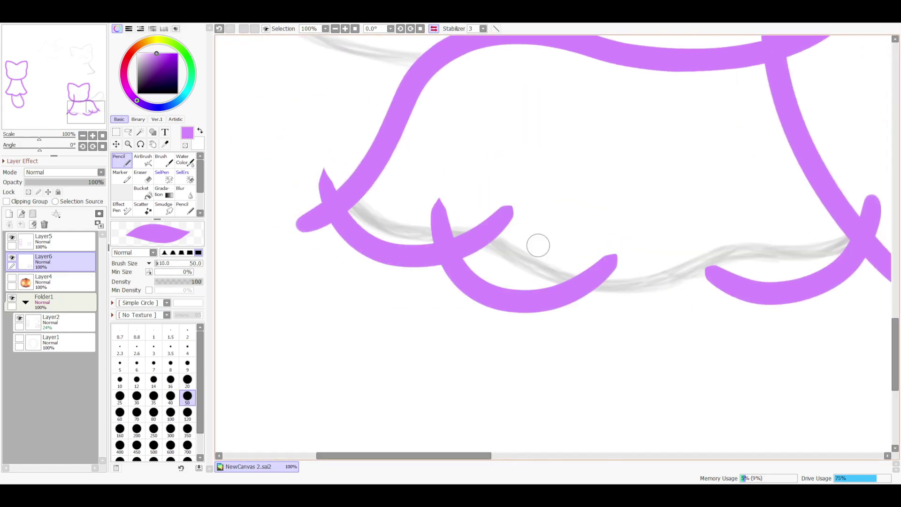
left_click_drag(545, 233, 753, 220)
- Erase the overlapping stroke ends along the second dress's hem and at its lower corners with the Eraser at 70 and 50 px
left_click(469, 220, "ctrl")
key("e")
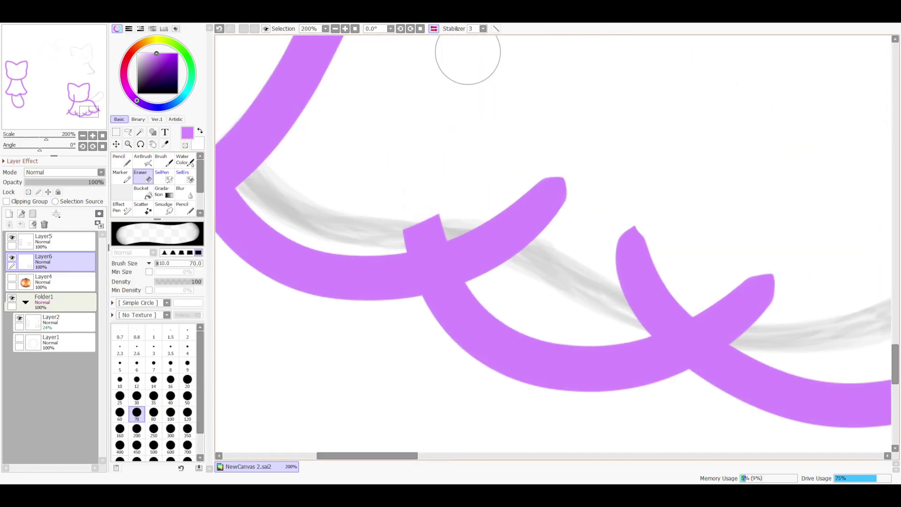
scroll(662, 203, "right", 5)
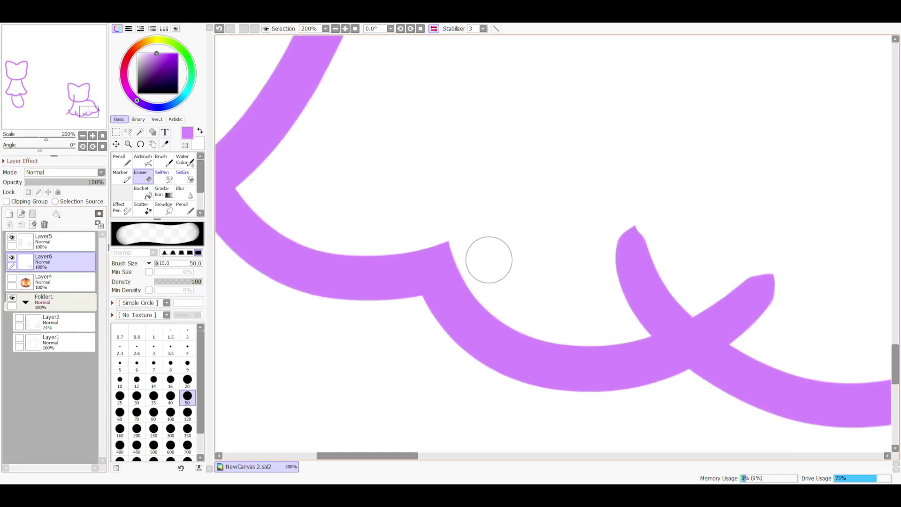
left_click_drag(613, 135, 775, 338)
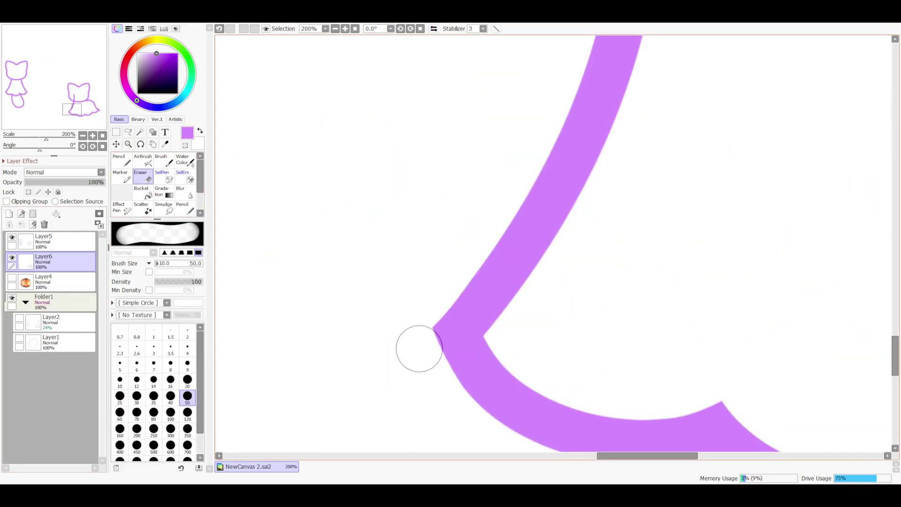
key("h")
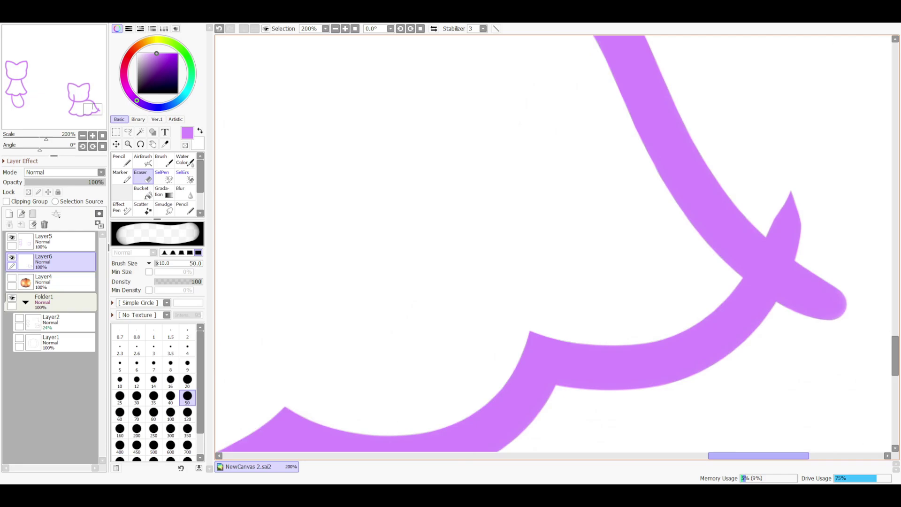
key("h")
key("ctrl+plus")
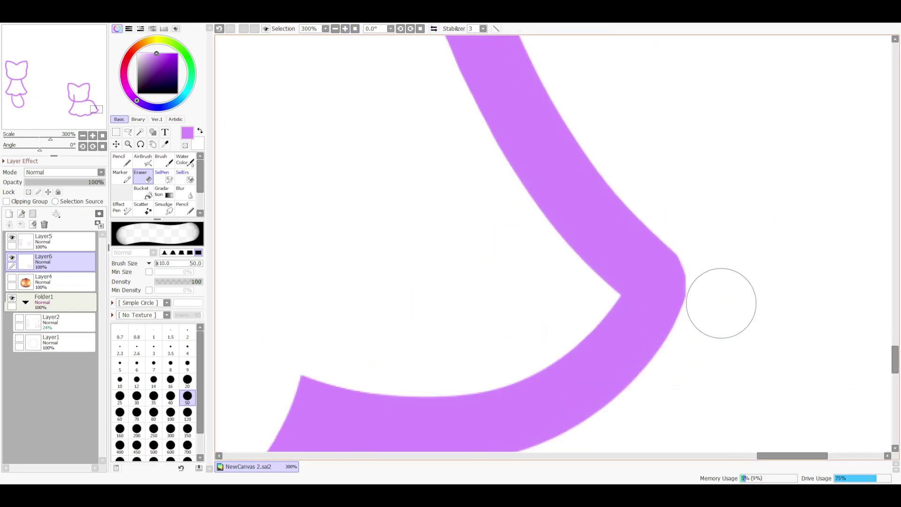
- Round the second dress's lower right corner inside and out with the 30 px Pencil
key("n")
key("h")
key("h")
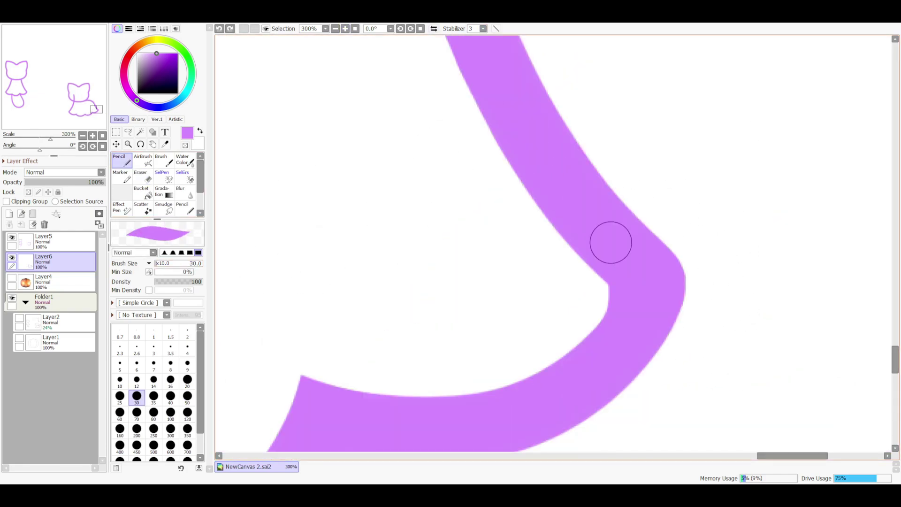
- Smooth the junctions between the second dress's hem scallops and round its lower left corner with the Eraser and Pencil at 30 px
scroll(609, 242, "left", 5)
scroll(699, 199, "down", 5)
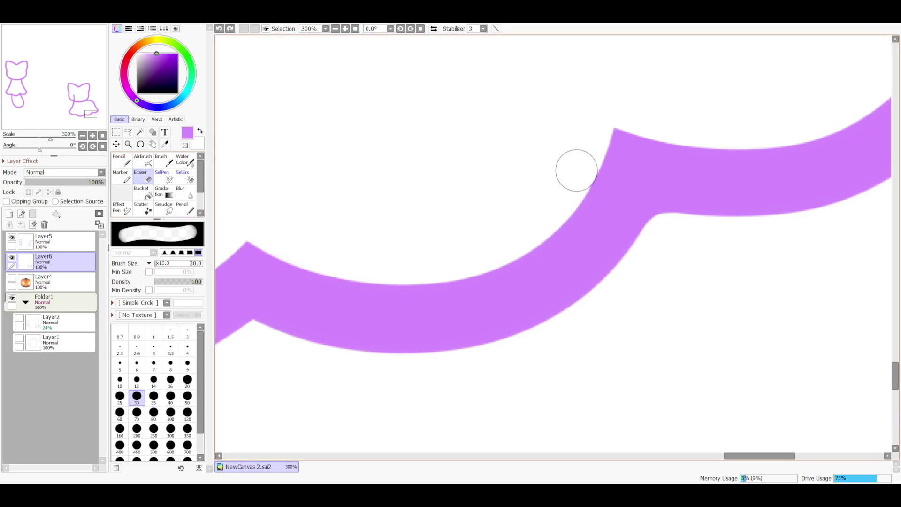
key("h")
scroll(438, 245, "right", 5)
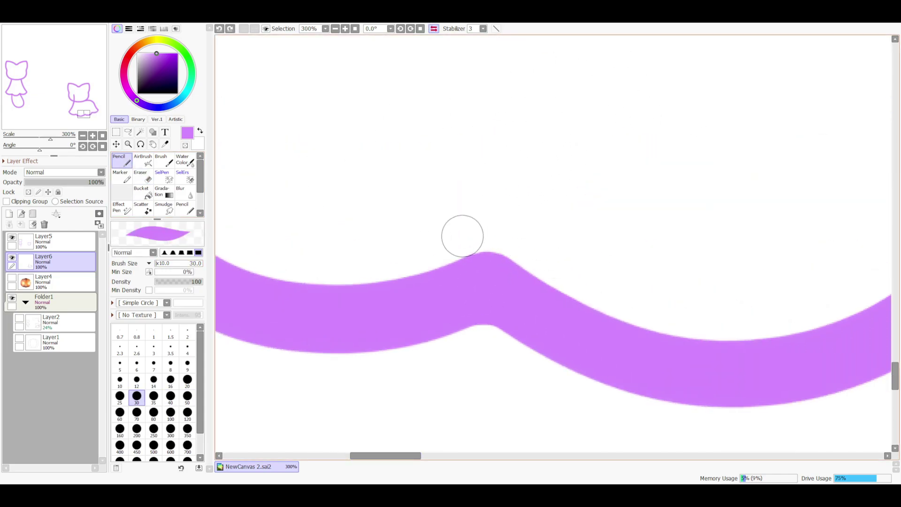
scroll(462, 237, "right", 5)
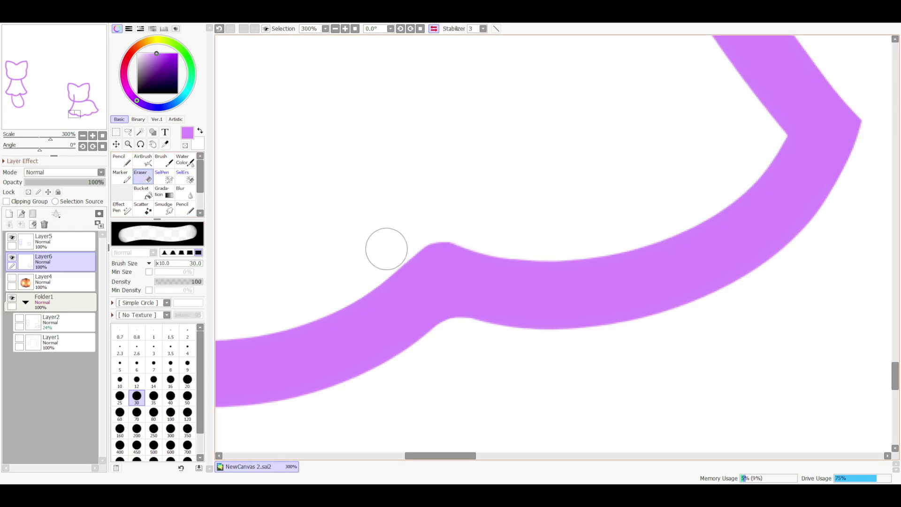
scroll(456, 224, "right", 3)
scroll(567, 174, "up", 1)
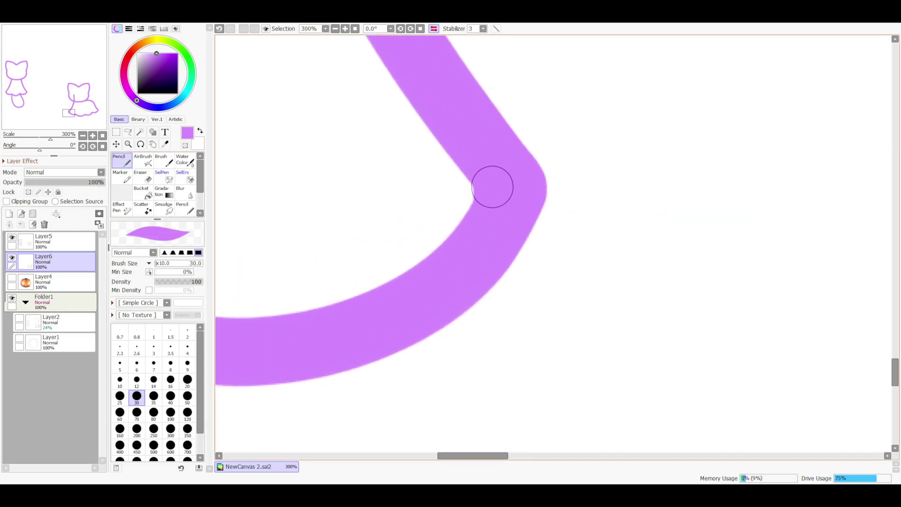
- Erase the part of the dress line that runs into the second cat's head with the 30 px Eraser
key("e")
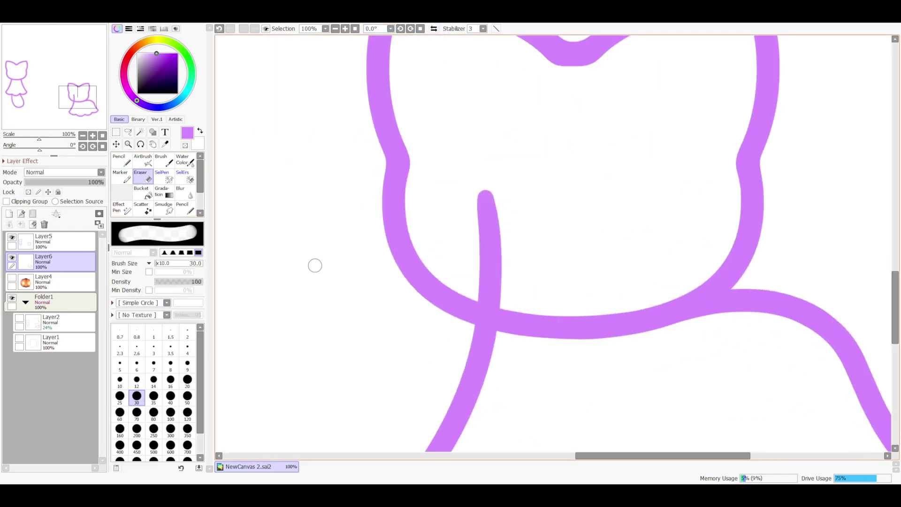
key("ctrl+0")
left_click_drag(398, 221, 467, 292)
- Add a row of round dots above the hem of the cats' dresses with the 50 px Pencil
key("n")
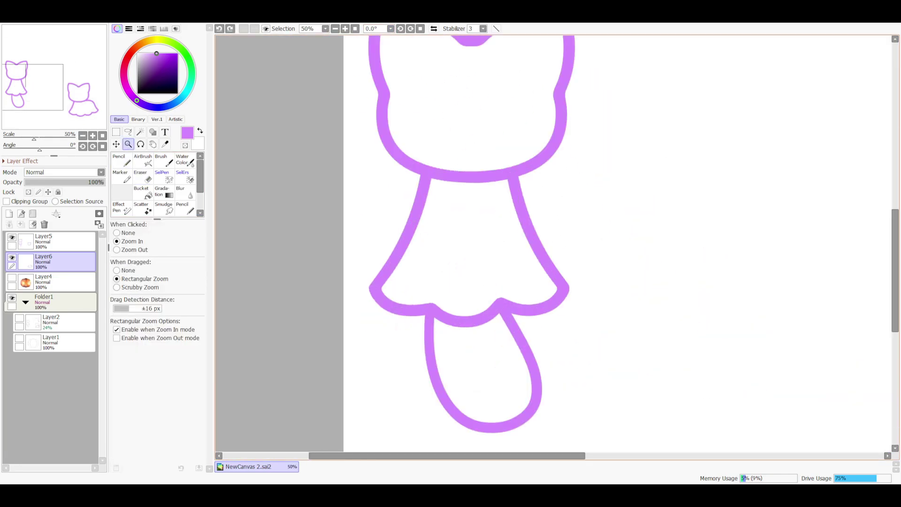
key("n")
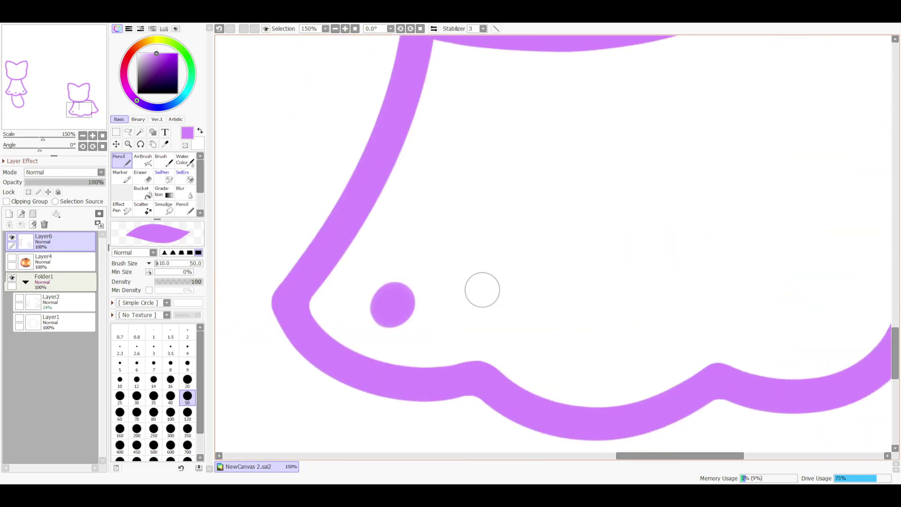
left_click(499, 316)
left_click(668, 246)
left_click(701, 197)
- Draw the second cat's tail over the sketch on a new layer with the 50 px Pencil and smooth its edge with the 40 px Eraser
scroll(701, 197, "down", 6)
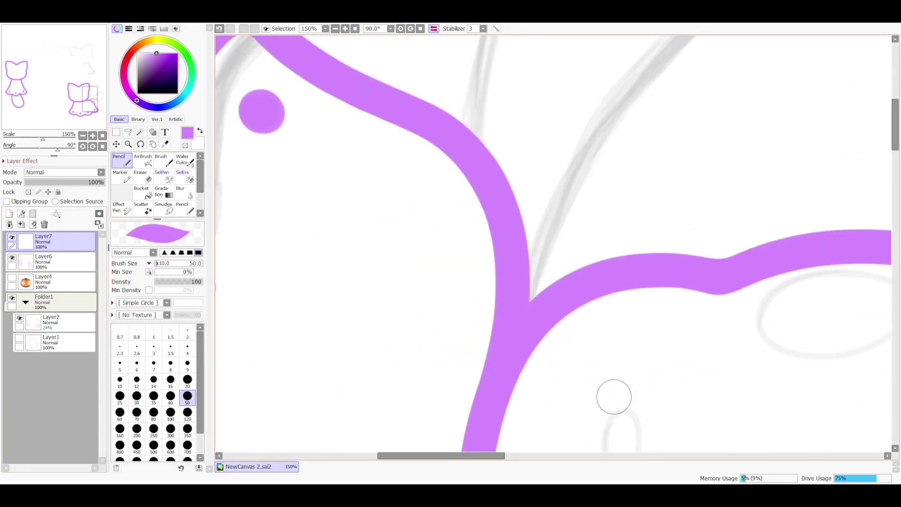
left_click_drag(525, 220, 627, 87)
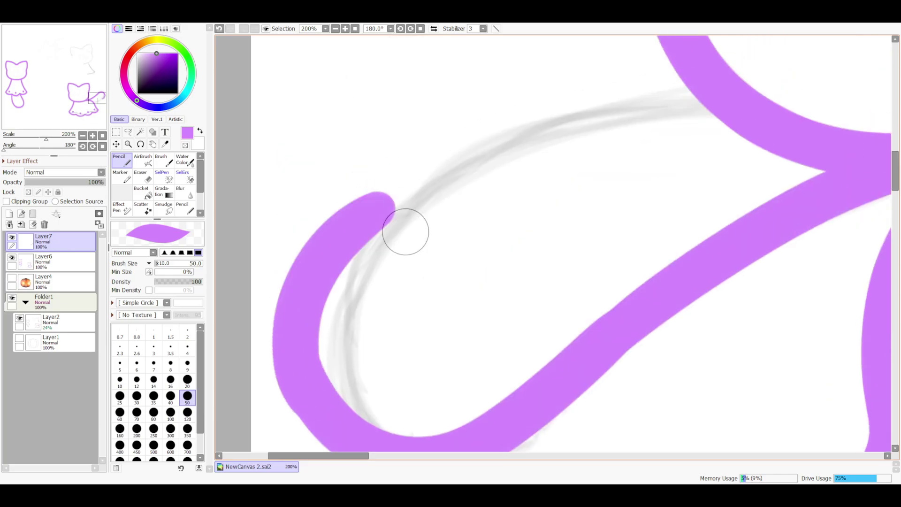
left_click_drag(402, 232, 852, 111)
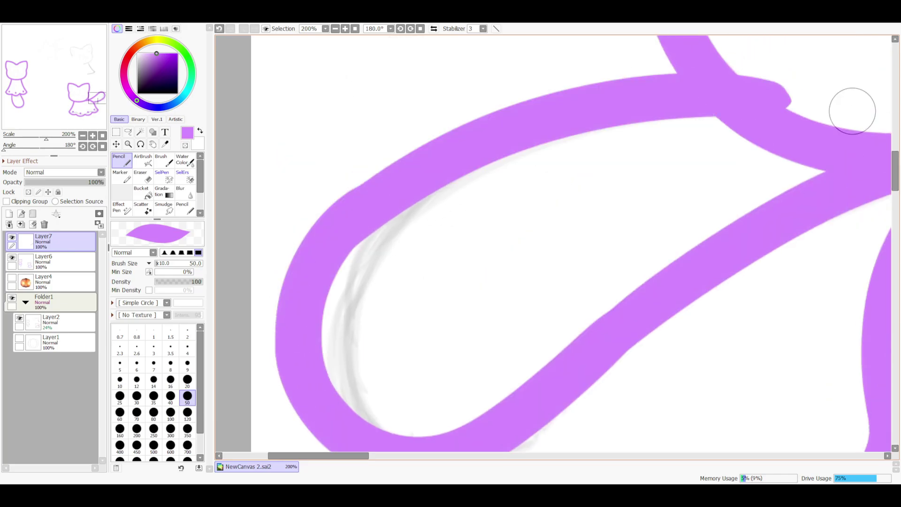
key("ctrl+z")
left_click_drag(575, 370, 738, 240)
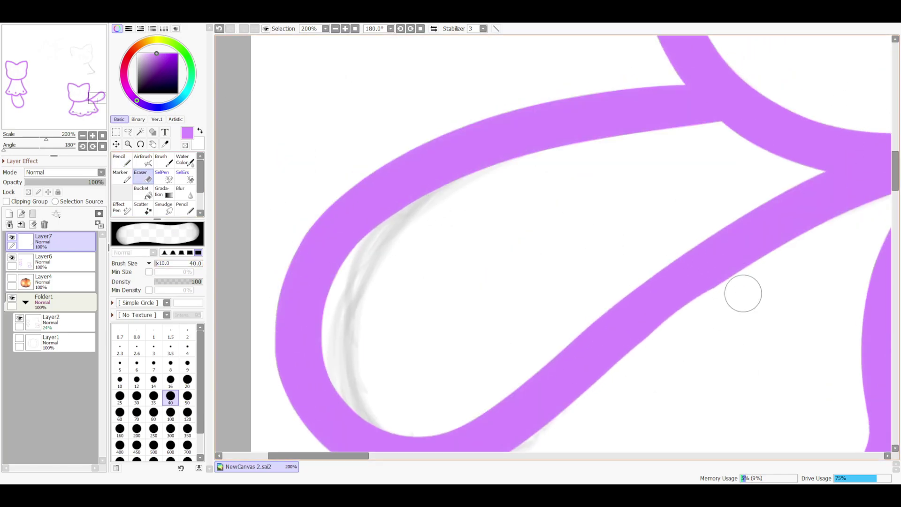
- Merge the tail into the outline layer and shift the second cat's outline slightly down and right against the shown pumpkin
key("Home")
key("ctrl+t")
key("Escape")
scroll(640, 277, "up", 3)
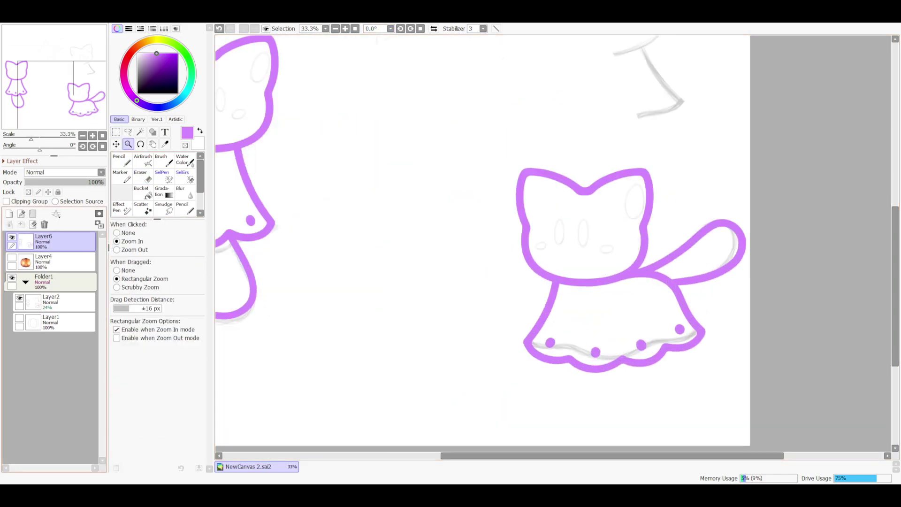
key("ctrl+t")
key("Return")
scroll(640, 277, "down", 2)
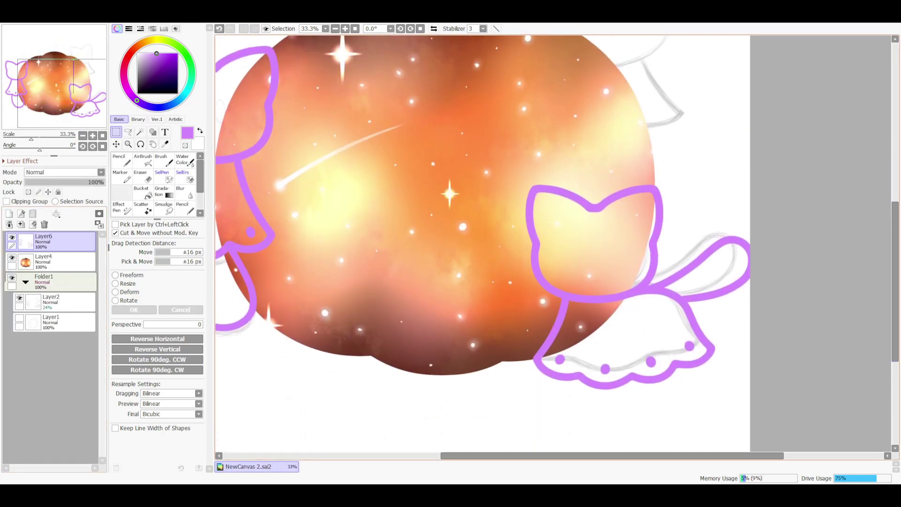
- Fit a mirrored copy of the second cat's outline onto the upper-right cat sketch and place it behind the pumpkin
key("ctrl+t")
scroll(554, 291, "up", 2)
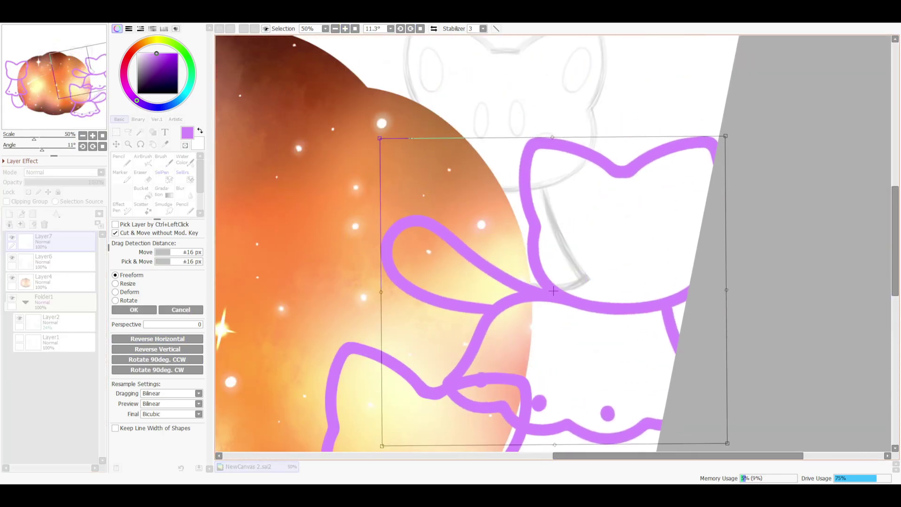
left_click_drag(554, 291, 440, 178)
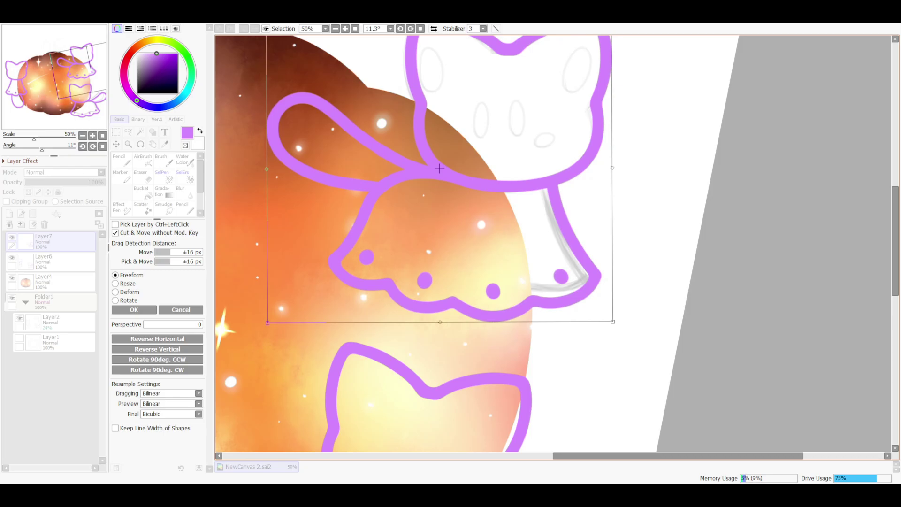
scroll(440, 178, "up", 2)
key("Return")
key("Home")
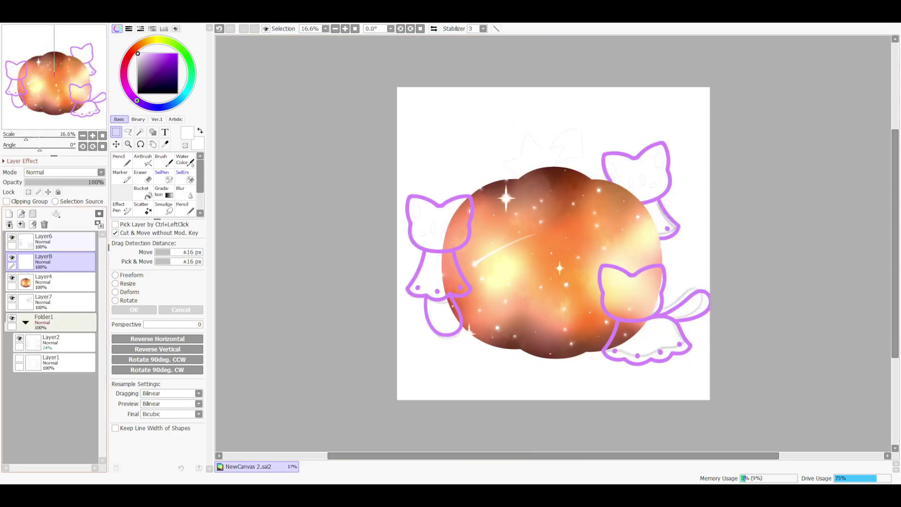
- On a new layer below the outlines, paint a dark purple border inside the first cat's head and dress with the 100 px Pencil
key("ctrl+v")
key("ctrl+t")
left_click_drag(419, 264, 460, 265)
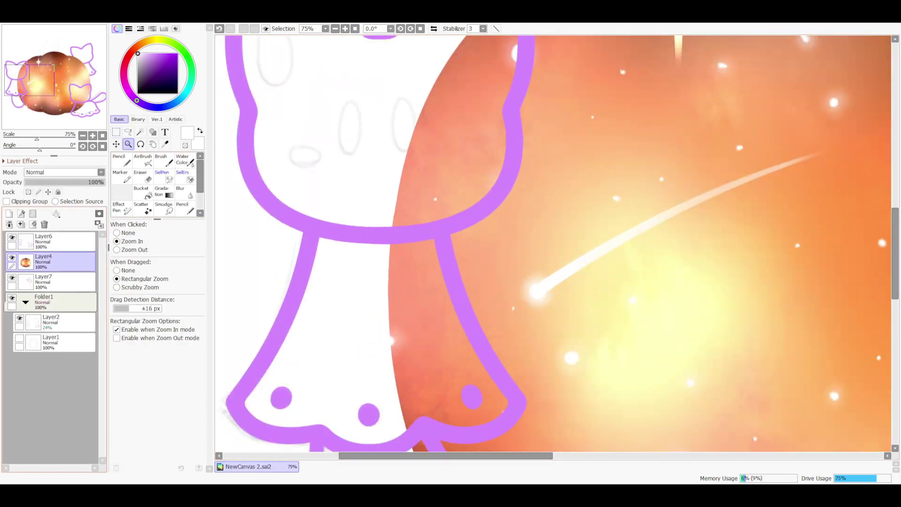
key("n")
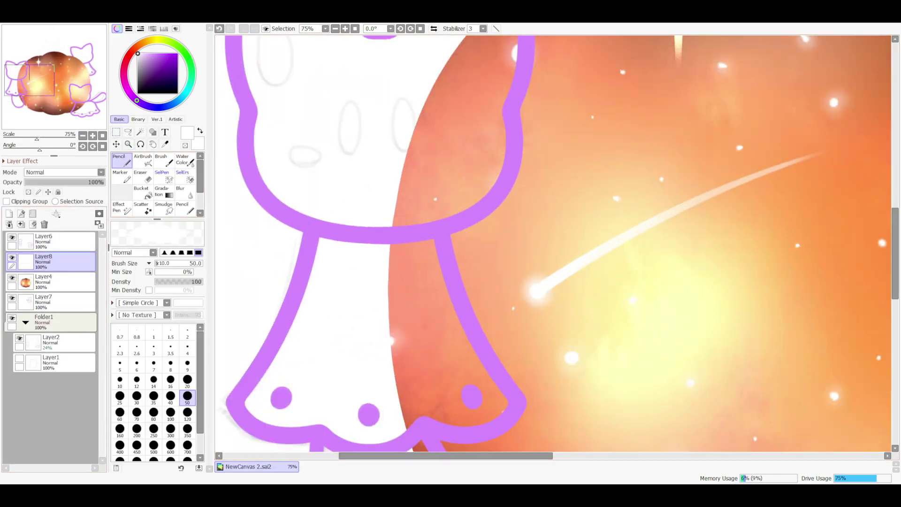
left_click_drag(246, 415, 260, 93)
scroll(554, 244, "up", 5)
scroll(553, 245, "down", 6)
mouse_move(249, 225)
left_mouse_down()
mouse_move(511, 329)
mouse_move(423, 51)
left_mouse_up()
scroll(554, 244, "up", 4)
left_click_drag(469, 253, 413, 141)
left_click_drag(244, 206, 399, 136)
scroll(554, 244, "down", 3)
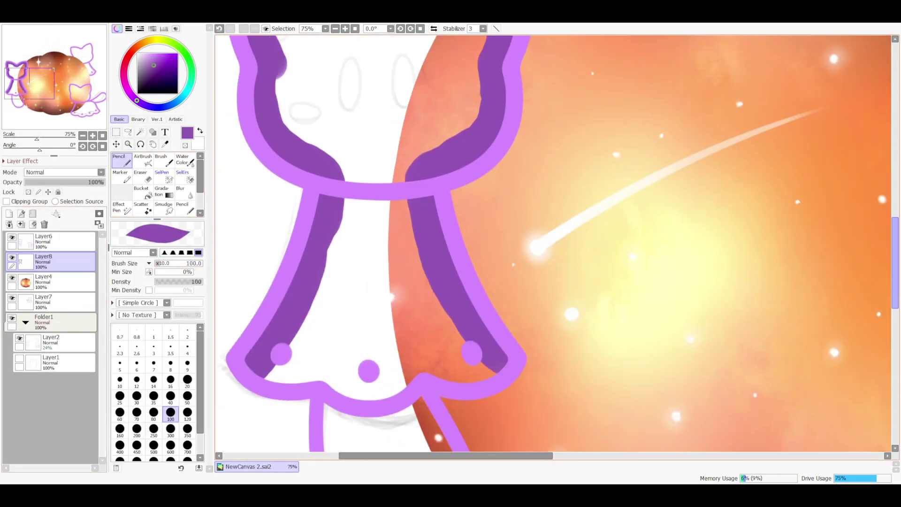
- Continue the dark purple border around the first cat's hem and tail and fill the enclosed body with the Bucket
left_click_drag(248, 352, 338, 441)
scroll(338, 443, "down", 5)
key("g")
left_click(404, 234)
key("n")
scroll(403, 234, "up", 3)
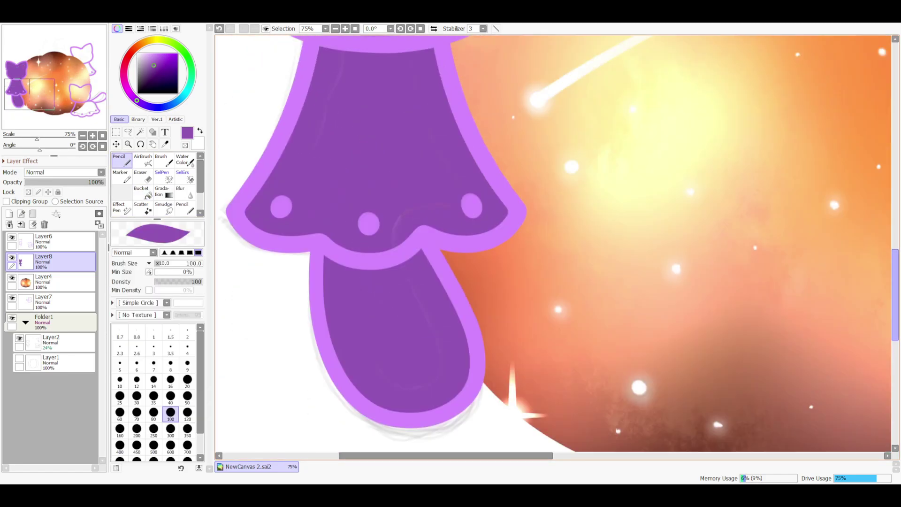
scroll(409, 157, "up", 4)
scroll(496, 320, "down", 4)
- Line the inside of the second cat's outline in dark purple with the 100 px Pencil and bucket-fill its head, dress and tail
scroll(496, 320, "right", 10)
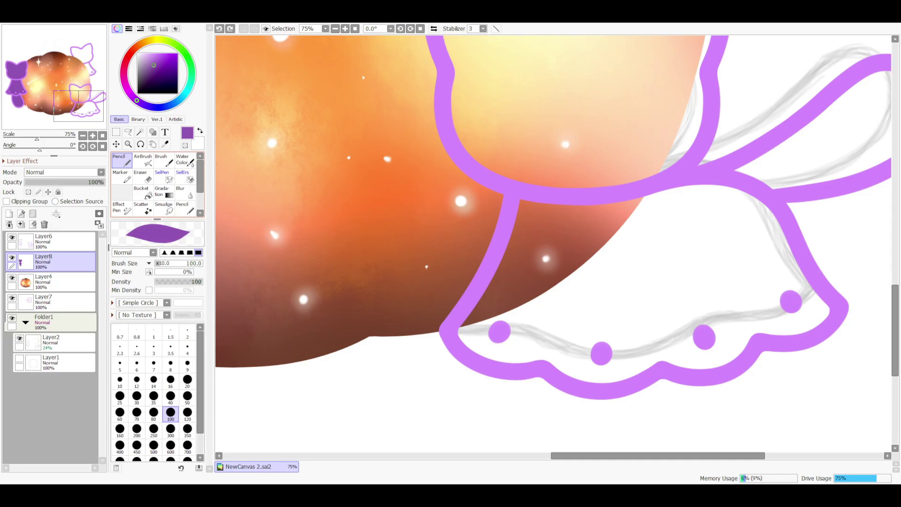
left_click_drag(470, 340, 463, 77)
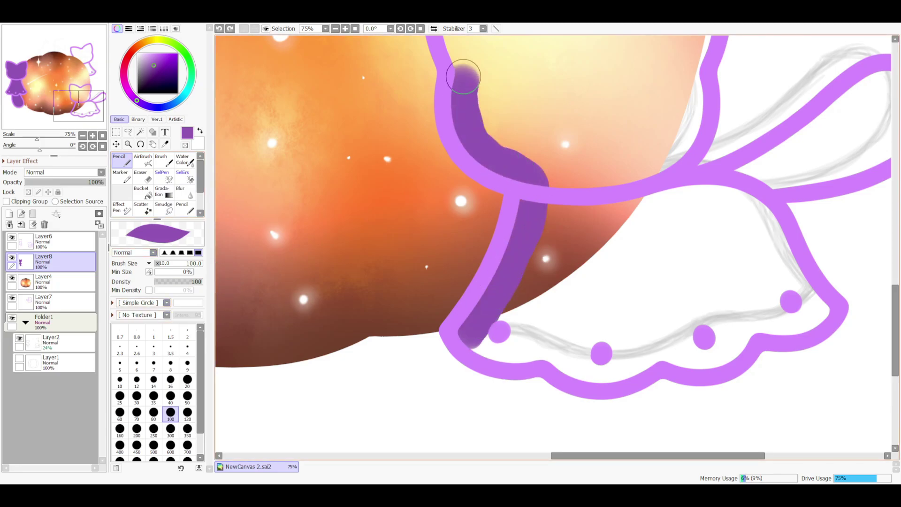
scroll(463, 76, "up", 5)
mouse_move(437, 235)
left_mouse_down()
mouse_move(639, 195)
mouse_move(683, 358)
mouse_move(709, 408)
left_mouse_up()
scroll(708, 408, "down", 4)
scroll(709, 408, "right", 4)
mouse_move(298, 382)
left_mouse_down()
mouse_move(606, 324)
mouse_move(626, 165)
left_mouse_up()
key("g")
left_click(258, 201)
key("n")
scroll(262, 158, "up", 2)
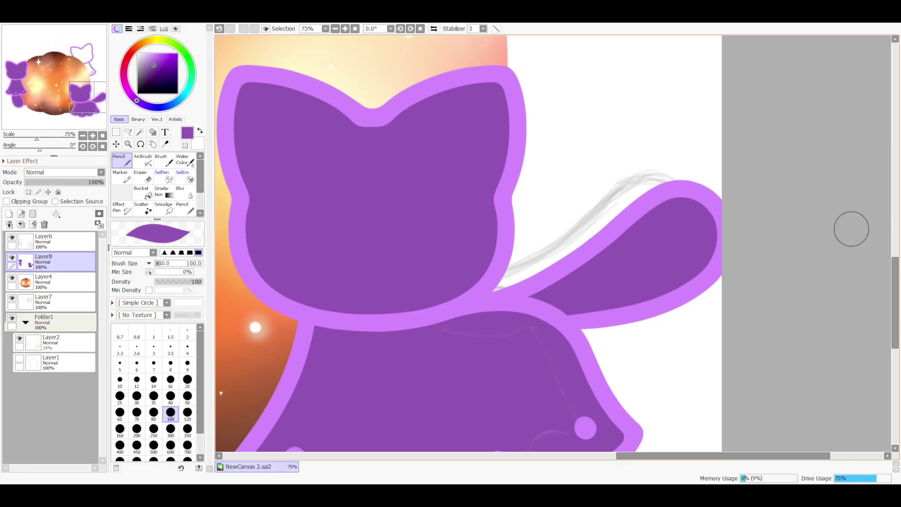
- Copy the second cat's purple fill and fit a mirrored copy under the third cat's outline on a layer behind the pumpkin
scroll(332, 392, "down", 4)
scroll(332, 392, "up", 8)
scroll(332, 393, "down", 3)
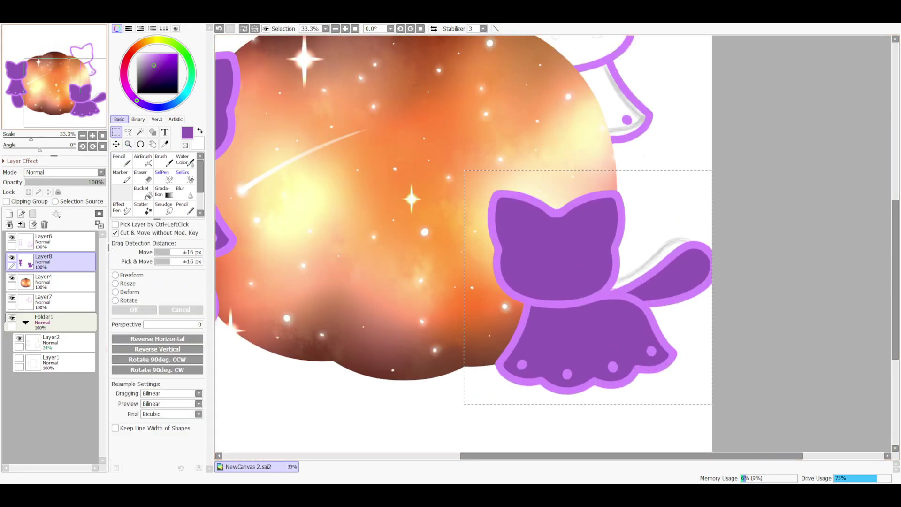
key("ctrl+c")
key("ctrl+v")
key("ctrl+t")
scroll(394, 251, "up", 2)
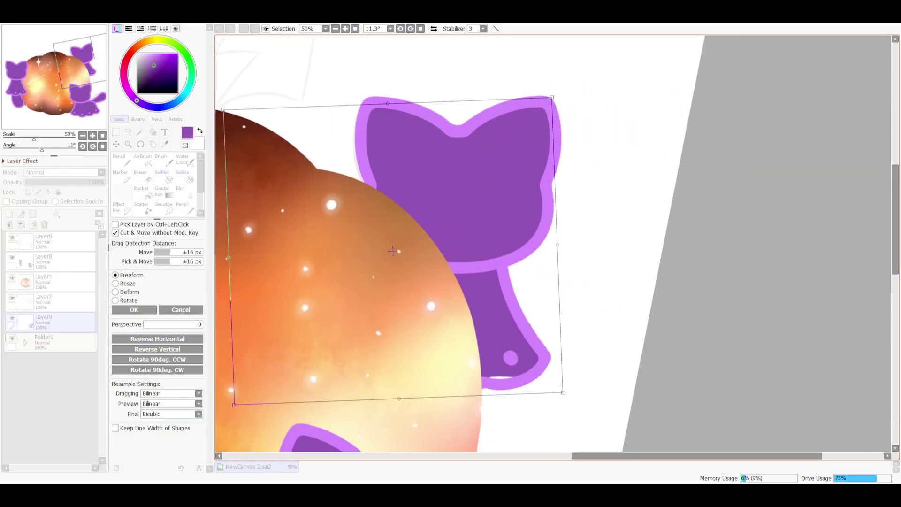
key("Return")
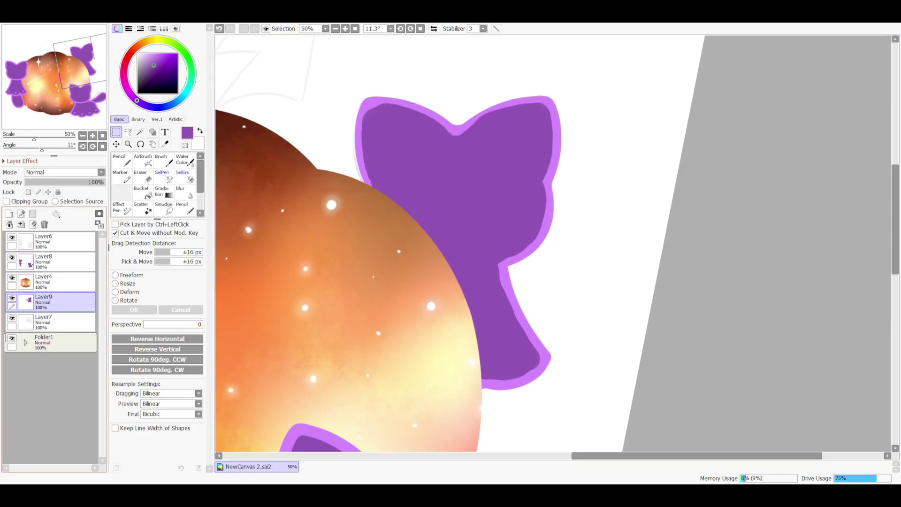
- Recolour the three cats' purple fills white with a 1000 px Pencil, locking the opacity of the fill layers
key("Home")
key("ctrl+minus")
key("ctrl+minus")
key("ctrl+minus")
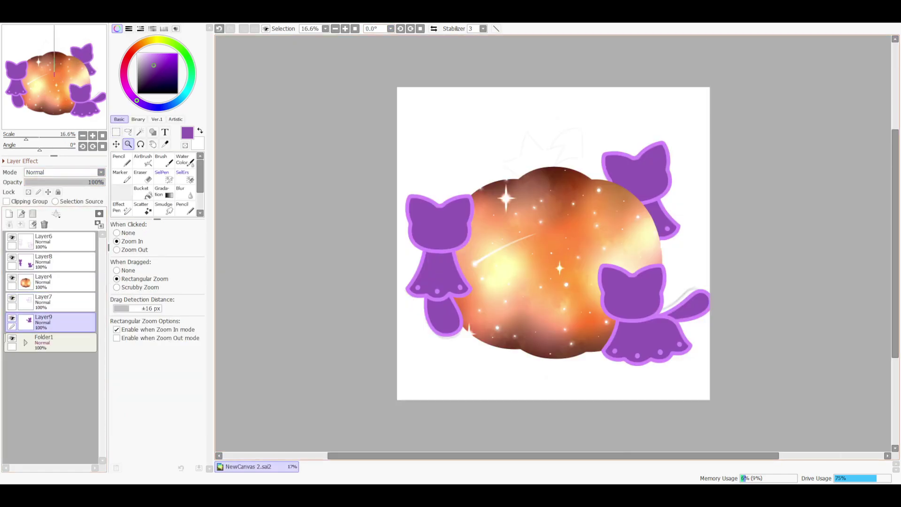
left_click(121, 160)
left_click(137, 53)
left_click_drag(629, 169, 603, 198)
left_click(52, 260)
left_click(28, 192)
left_click_drag(439, 225, 453, 298)
left_click_drag(634, 291, 648, 338)
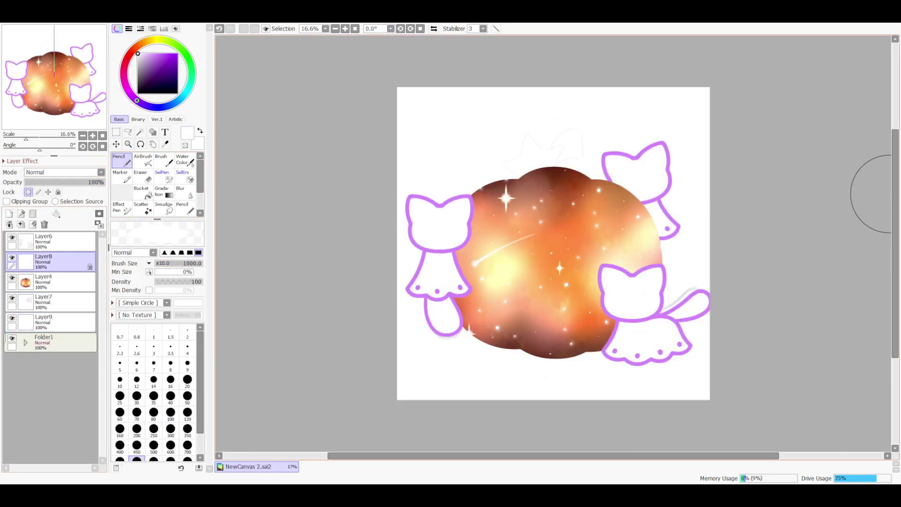
- Draw the first cat's left eye as a solid oval on the outline layer with the 50 px Pencil in the outline's purple
left_click(52, 240)
left_click(147, 53)
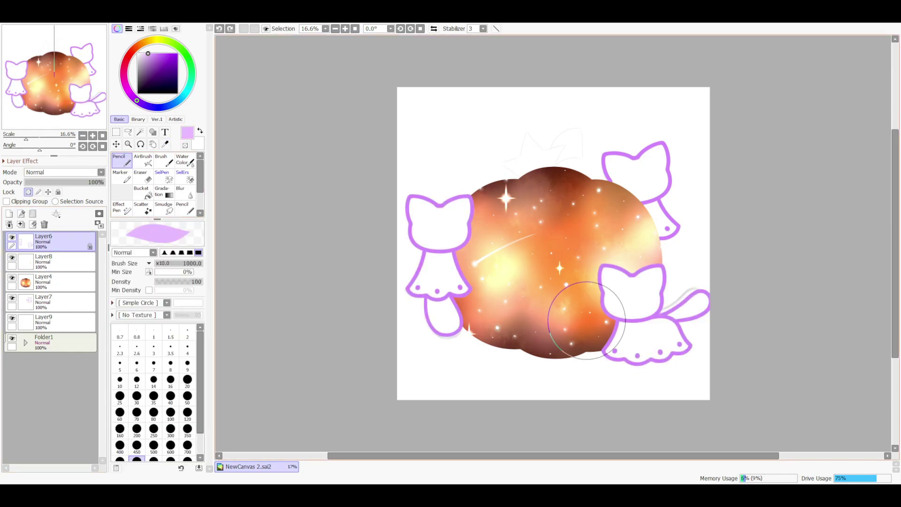
left_click(604, 300, "alt")
left_click_drag(406, 194, 516, 263)
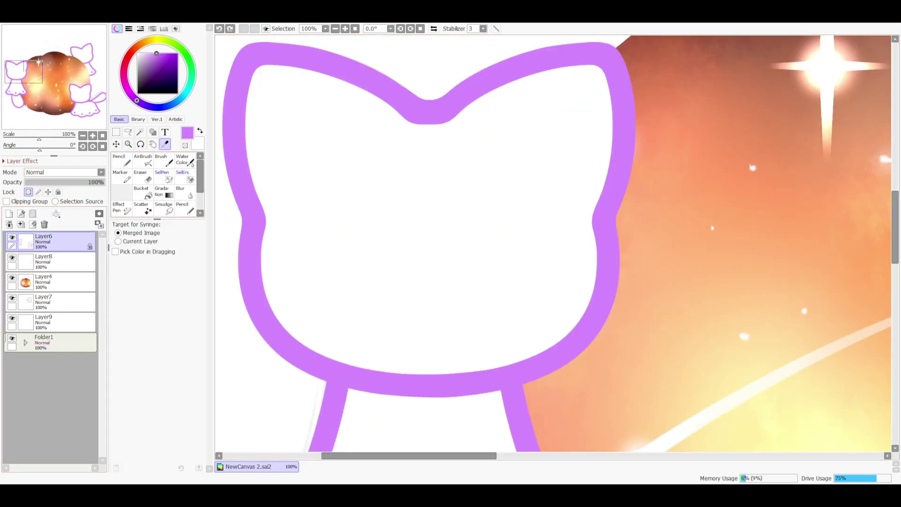
key("bracketleft")
key("bracketleft")
key("bracketleft")
key("bracketleft")
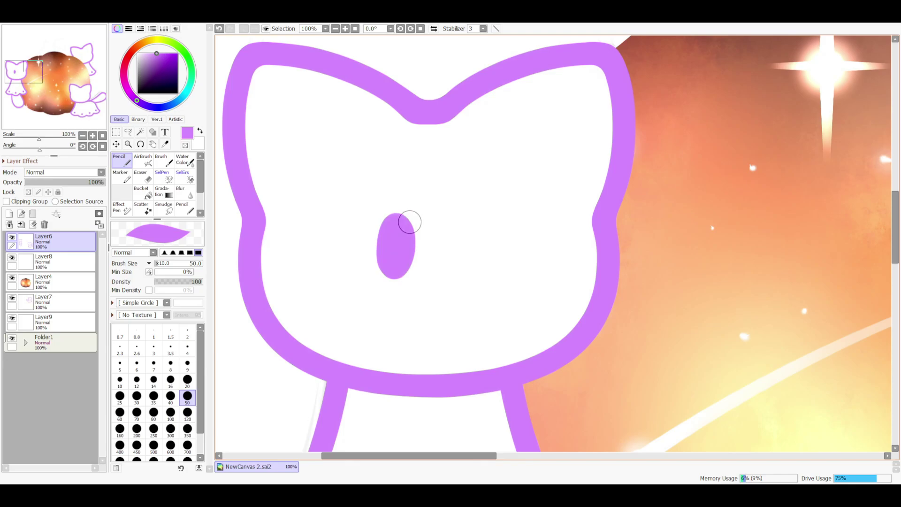
- Adjust the oval eye's shape, duplicate it as the first cat's right eye and merge the copy into the outline layer
key("ctrl+t")
left_click_drag(402, 218, 436, 259)
key("Return")
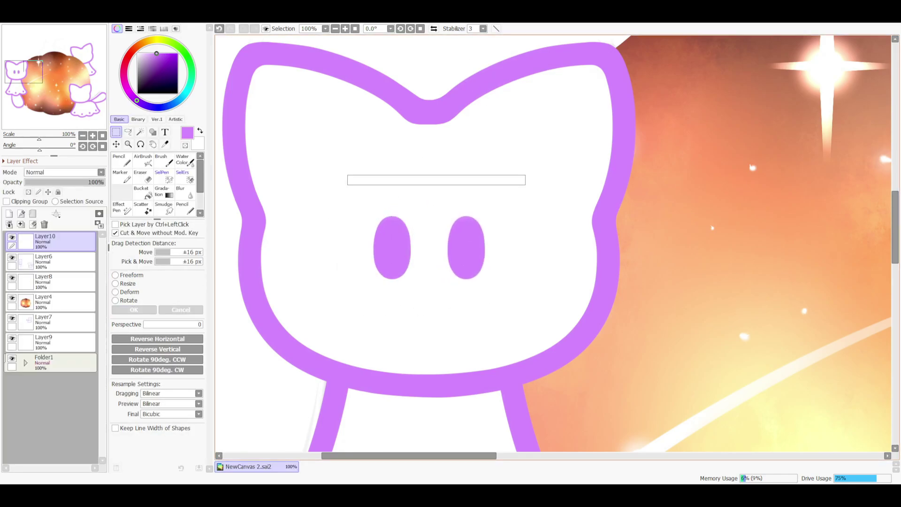
key("ctrl+e")
- Draw a filled pale lilac oval inside the first cat's left ear with the 50 px Pencil and deform it to fit
key("alt")
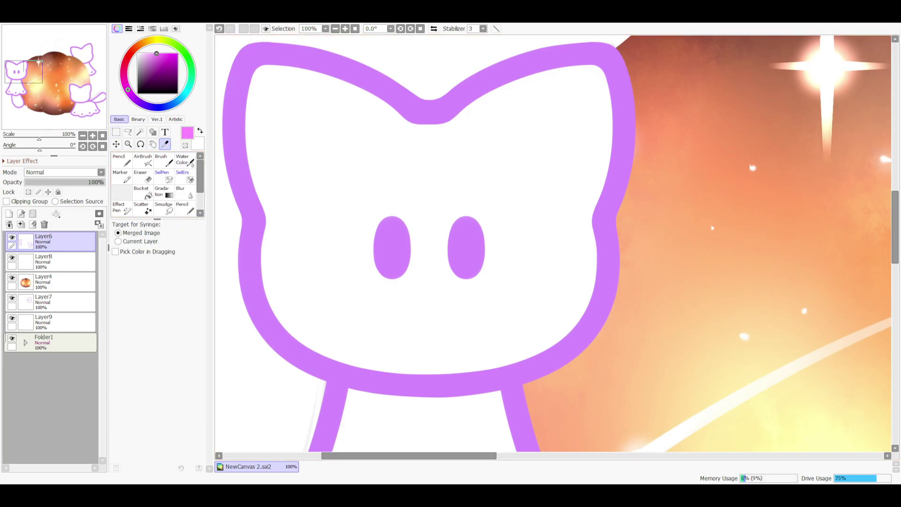
mouse_move(281, 145)
left_mouse_down()
mouse_move(326, 112)
mouse_move(289, 96)
left_mouse_up()
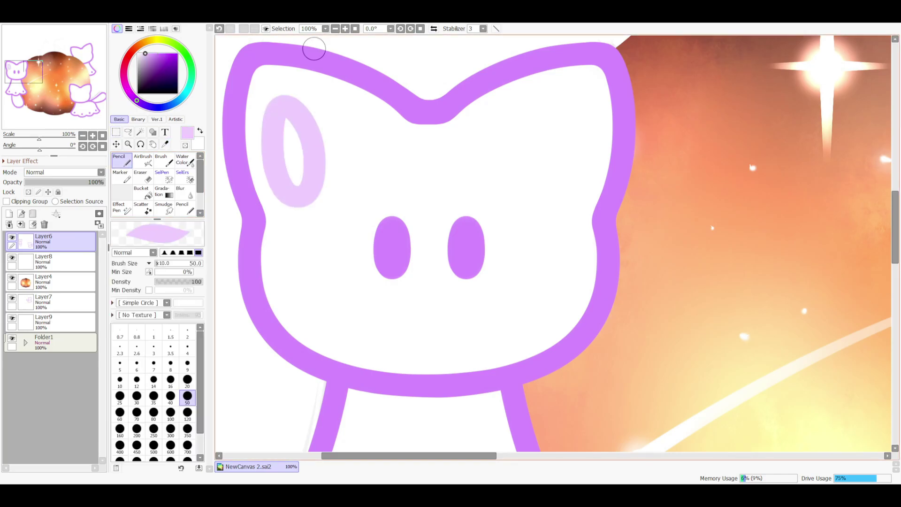
key("ctrl+t")
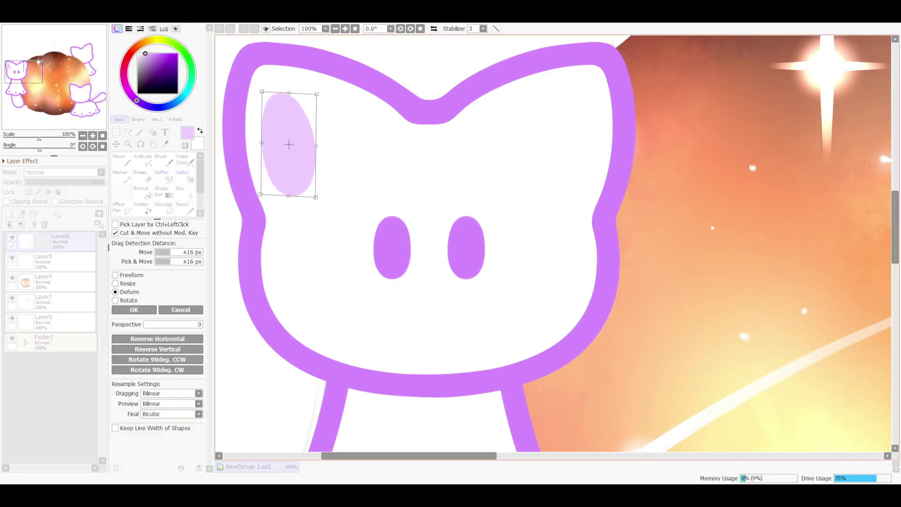
key("Return")
- Copy the lilac inner-ear oval, place it mirrored in the first cat's right ear and merge it into the outline layer
left_click_drag(288, 144, 300, 188)
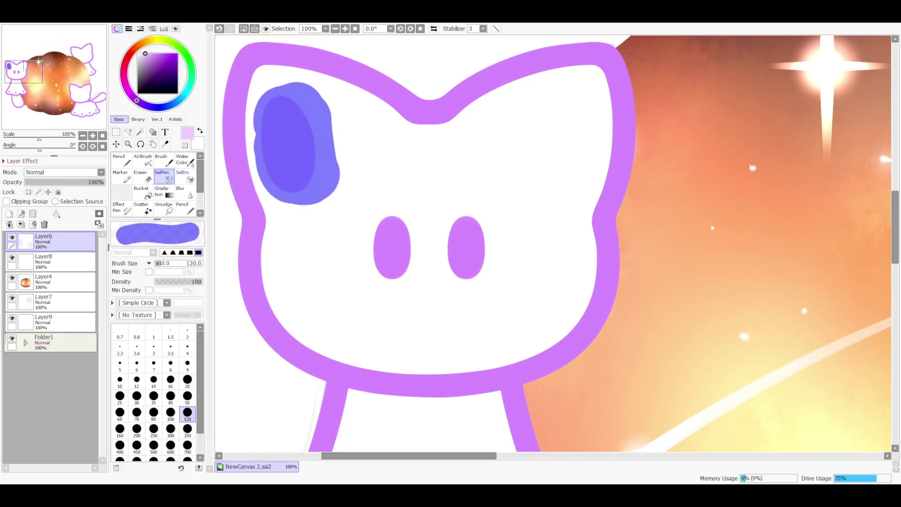
key("ctrl+c")
key("ctrl+v")
key("ctrl+t")
left_click_drag(287, 145, 568, 145)
key("Return")
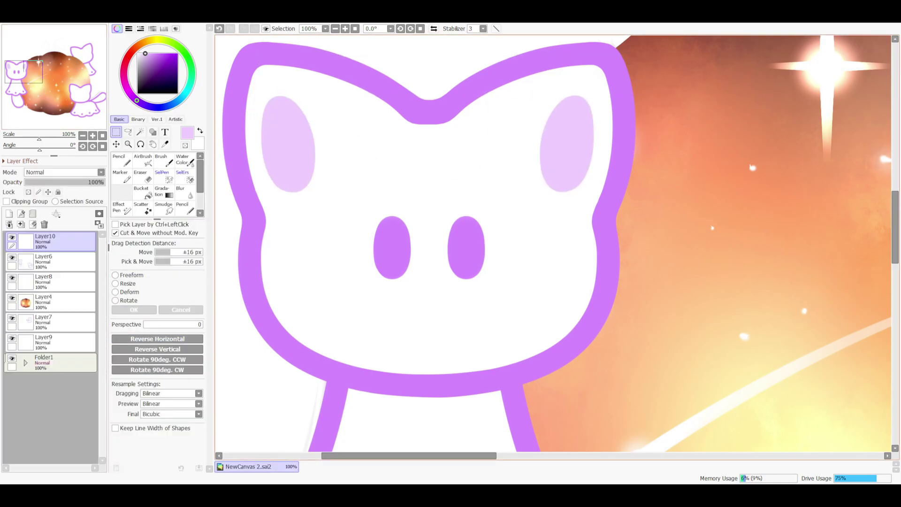
left_click(21, 224)
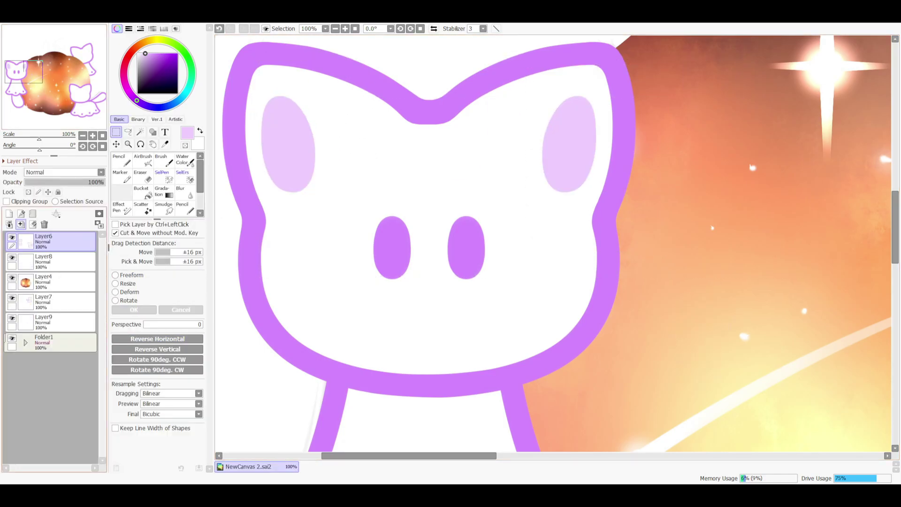
- Add a round pale lilac cheek on each side of the first cat's eyes and check the face in a mirrored view
key("ctrl+d")
key("b")
left_click(353, 288)
left_click(508, 288)
key("h")
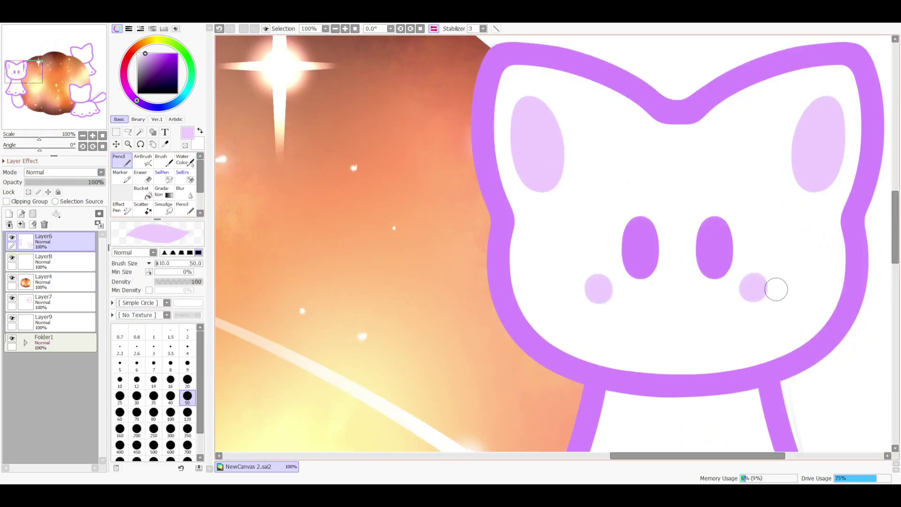
key("h")
- Copy the first cat's inner ears, eyes and cheeks onto the second cat's head and merge them into the outline layer
left_click_drag(282, 108, 301, 197)
left_click_drag(328, 141, 563, 281)
key("ctrl+c")
key("ctrl+v")
key("ctrl+t")
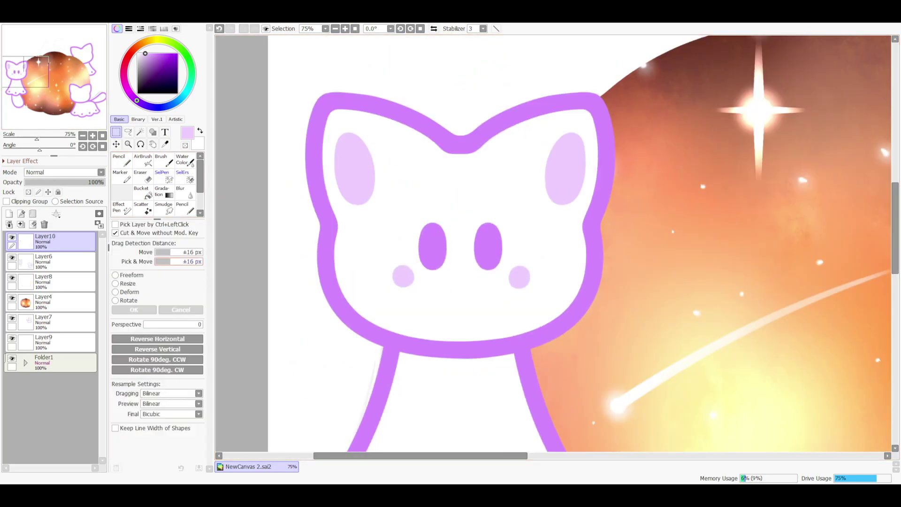
scroll(469, 234, "down", 2)
mouse_move(423, 188)
left_mouse_down()
mouse_move(312, 57)
mouse_move(702, 161)
left_mouse_up()
key("Return")
left_click(20, 224)
scroll(702, 161, "up", 2)
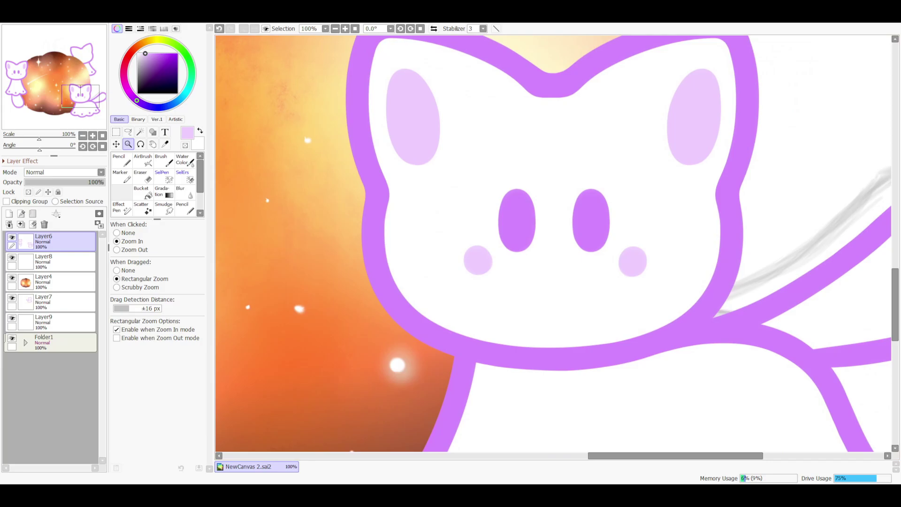
- Move the second cat's eyes and cheeks slightly to the left
left_click_drag(450, 183, 648, 282)
key("ctrl+t")
left_click_drag(554, 230, 516, 230)
key("Return")
- Remove the lilac oval from the second cat's left ear
key("e")
left_click_drag(399, 94, 422, 150)
left_click_drag(462, 188, 501, 252)
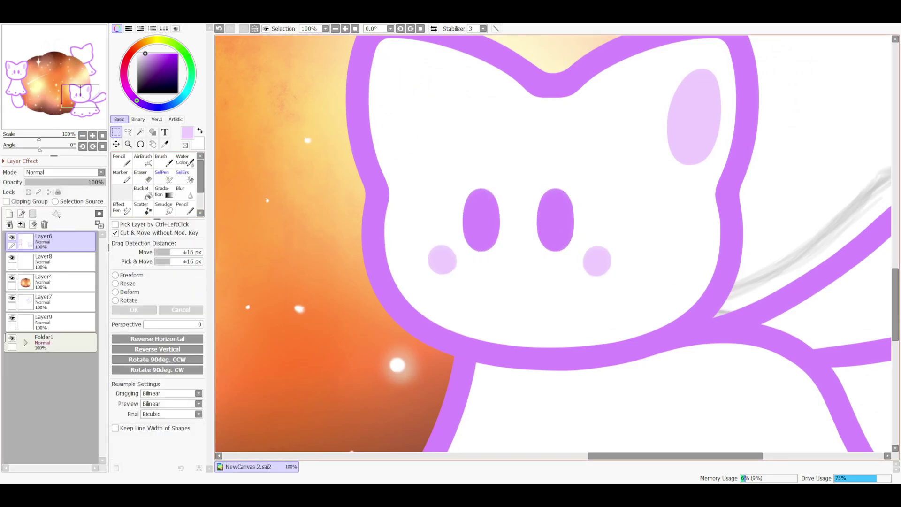
- Rotate the second cat's two eyes into slanted ovals whose inner ends point down toward the middle of the face
key("ctrl+t")
left_click_drag(501, 187, 575, 254)
key("Return")
key("ctrl+t")
left_click_drag(575, 188, 555, 216)
key("Return")
- Move the second cat's right eye and right cheek slightly outward to widen the spacing of the face
key("m")
left_click_drag(368, 242, 787, 336)
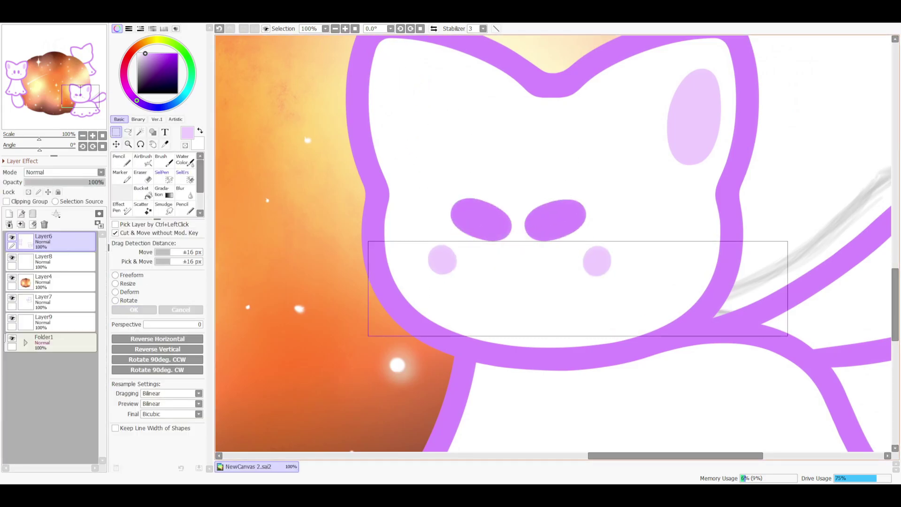
key("ctrl+t")
left_click_drag(577, 188, 559, 211)
key("Return")
left_click_drag(359, 135, 761, 199)
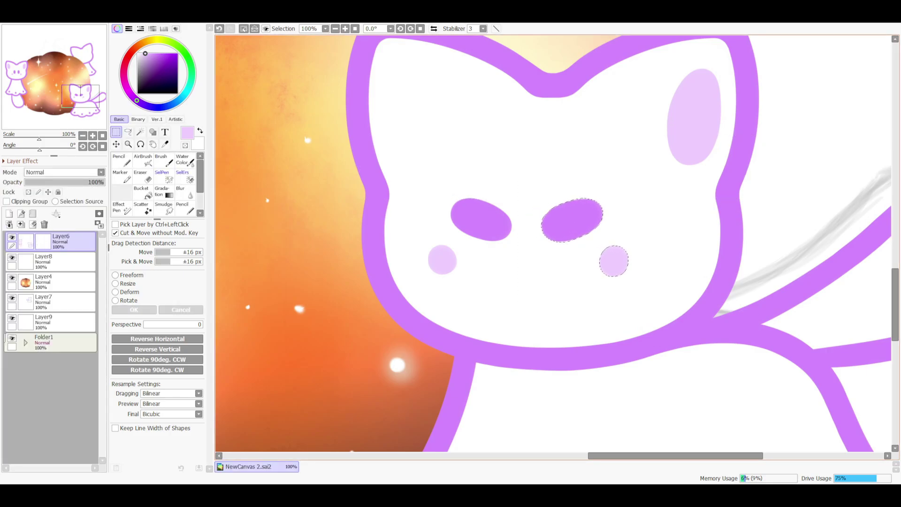
key("ctrl+minus")
- Shift both slanted eyes and both cheeks together further left on the second cat's face
left_click_drag(269, 176, 553, 312)
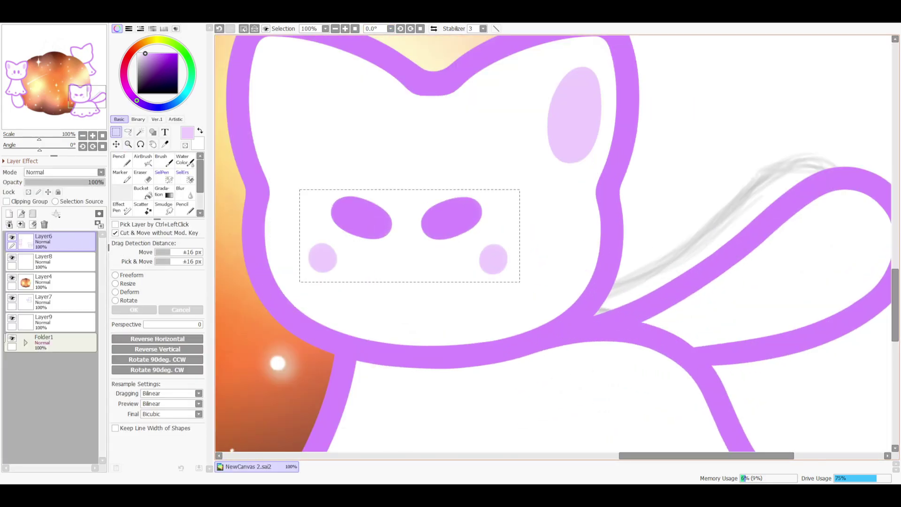
key("ctrl+t")
left_click_drag(519, 190, 498, 202)
key("Return")
key("ctrl+minus")
key("ctrl+plus")
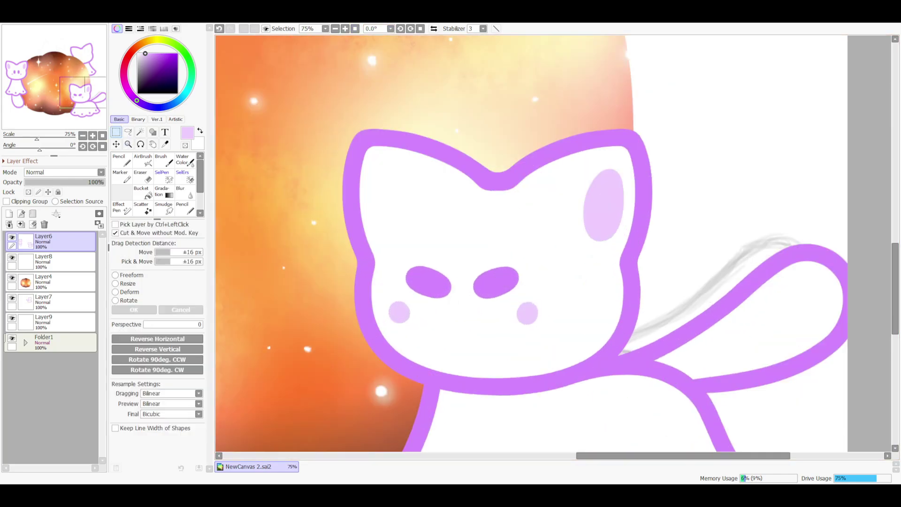
- Paste the second cat's eyes and cheeks onto the third cat's head on a new layer above Layer9, with the eyes slanting outward
left_click(44, 322)
key("ctrl+shift+n")
key("ctrl+d")
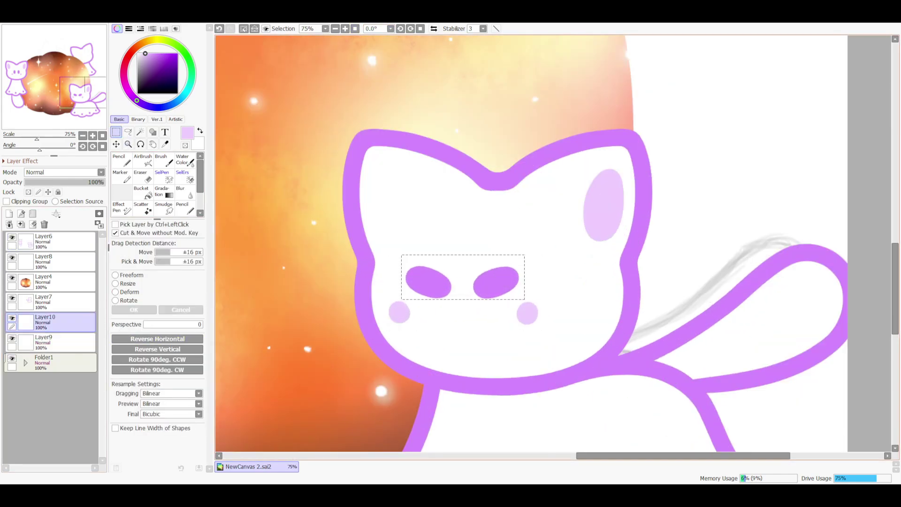
key("ctrl+v")
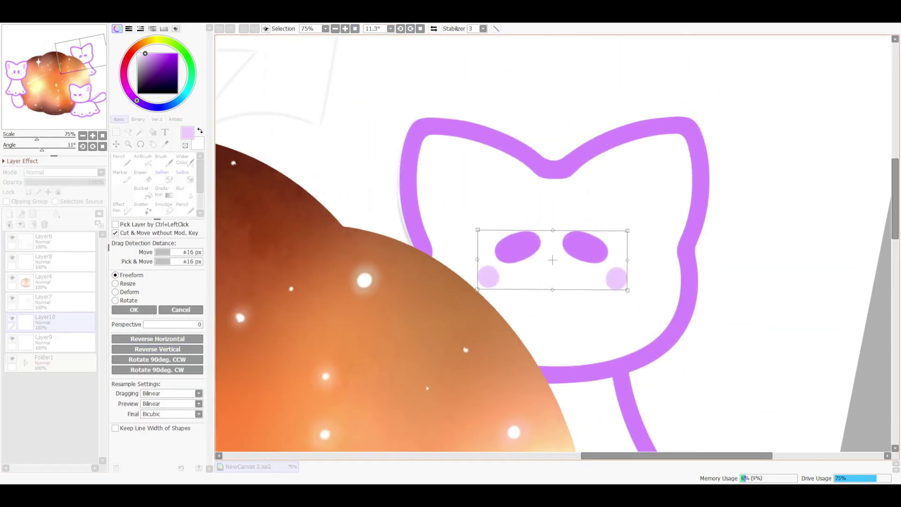
key("Return")
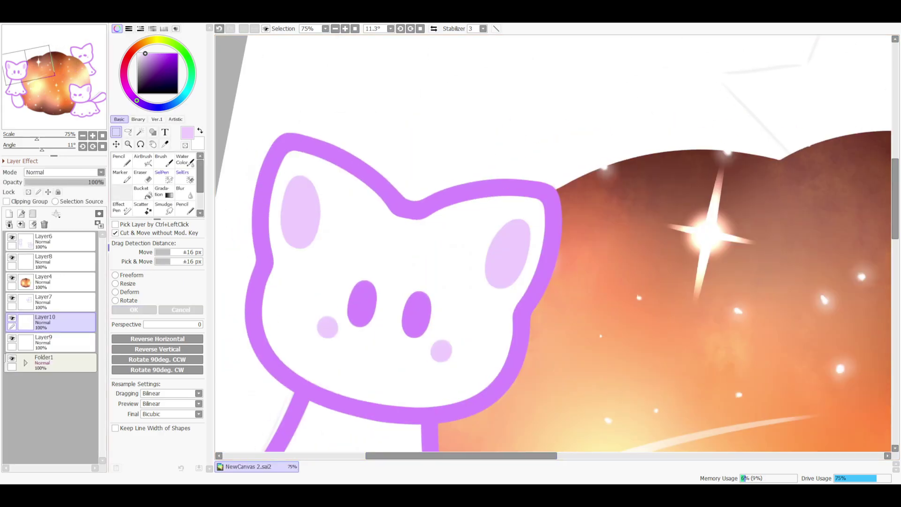
- Copy the first cat's two inner-ear ovals and place them on the third cat's head
left_click_drag(294, 187, 302, 239)
left_click_drag(509, 225, 502, 282)
key("ctrl+c")
key("ctrl+v")
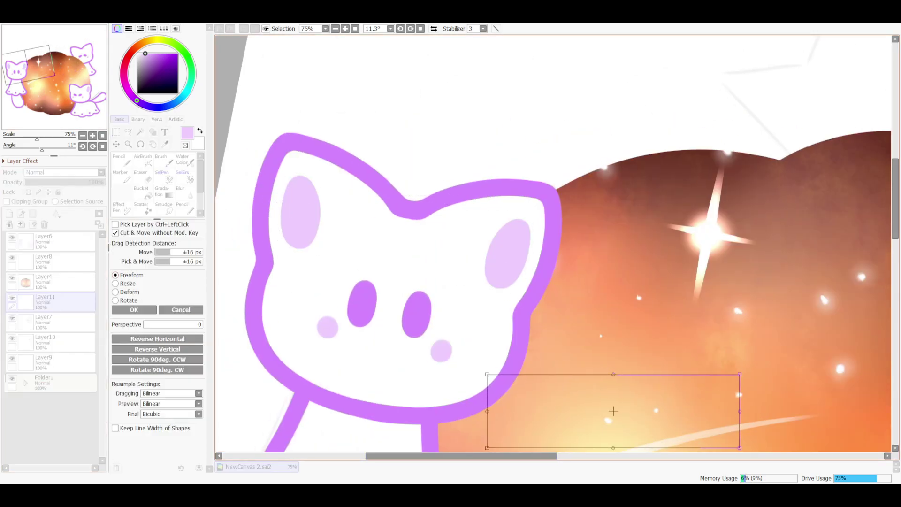
left_click_drag(614, 411, 466, 193)
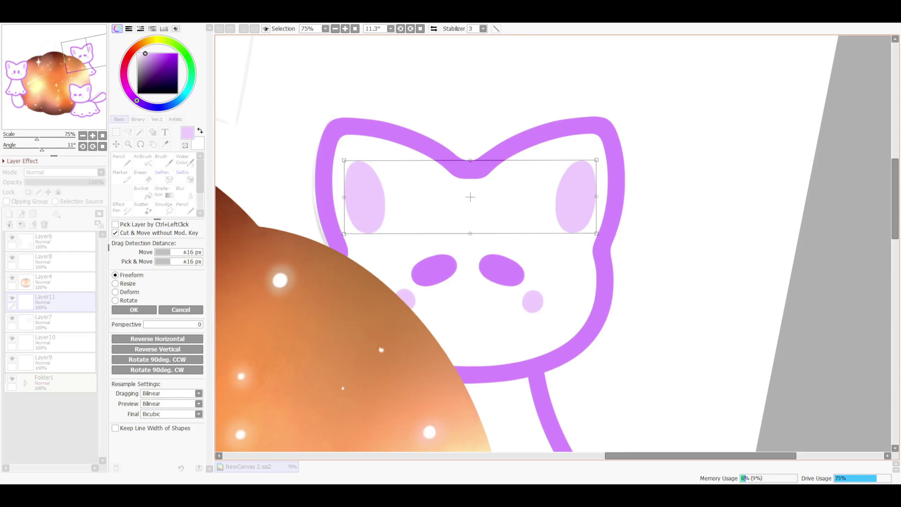
key("Return")
- Adjust the third cat's inner ears so that each oval sits inside its ear outline
left_click_drag(393, 222, 493, 261)
mouse_move(591, 226)
left_mouse_down()
mouse_move(610, 263)
mouse_move(709, 330)
left_mouse_up()
key("ctrl+v")
key("Return")
key("ctrl+minus")
key("ctrl+minus")
key("ctrl+minus")
key("ctrl+minus")
- Adjust the placement of the inner-ear oval in the second cat's right ear and check the whole canvas
key("ctrl+v")
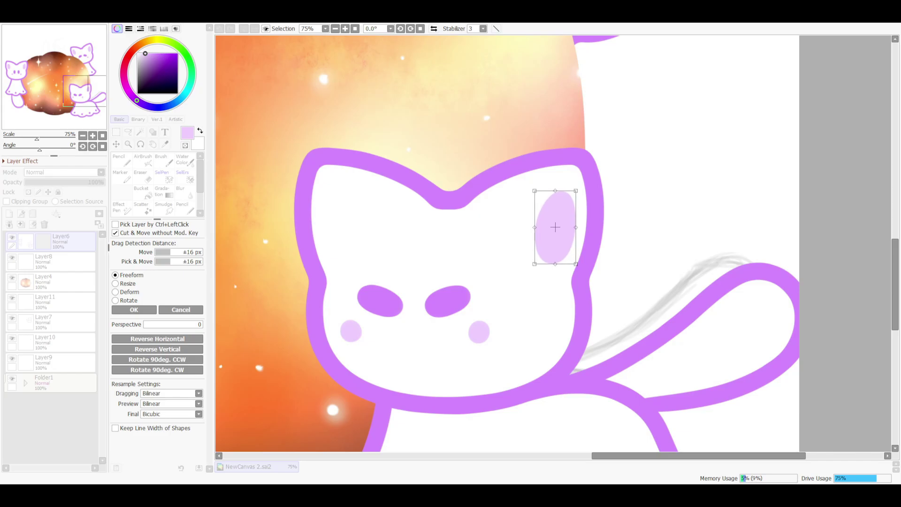
key("Return")
key("ctrl+minus")
key("ctrl+minus")
key("ctrl+minus")
key("ctrl+minus")
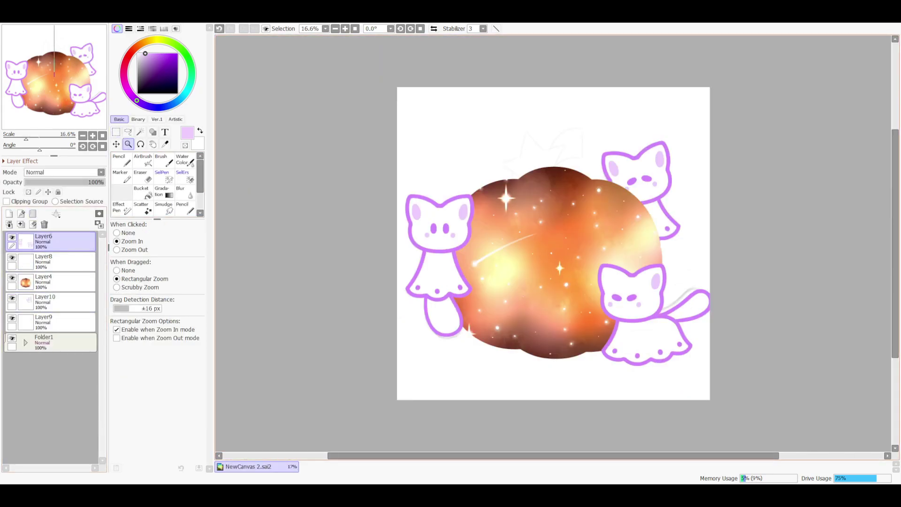
- Draw a curved stem outline above the pumpkin on Layer10 using an orange-brown sampled from the pumpkin
left_click_drag(479, 110, 629, 202)
scroll(554, 235, "down", 10)
left_click(517, 347, "alt")
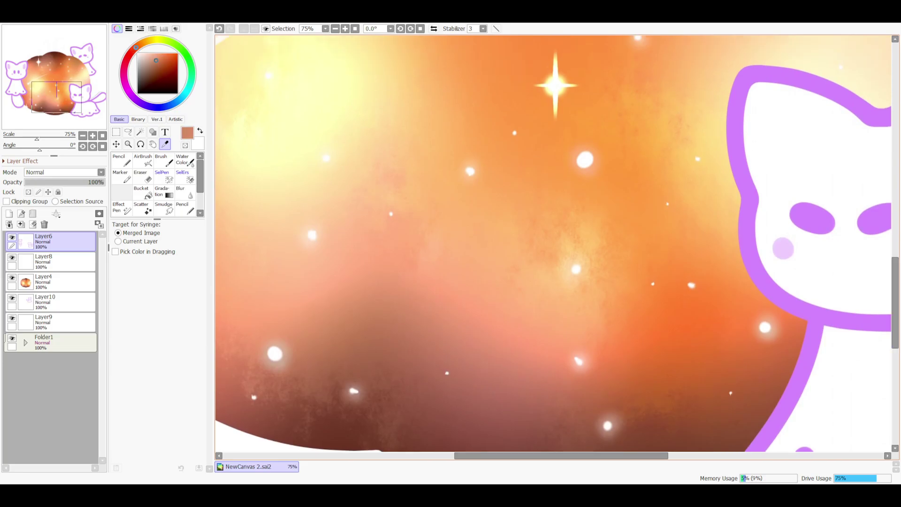
scroll(554, 244, "up", 10)
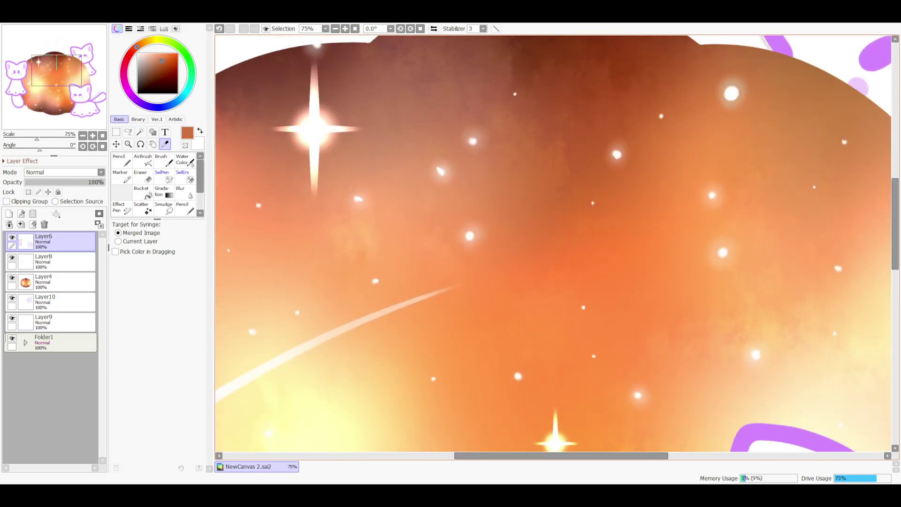
scroll(474, 211, "up", 5)
mouse_move(470, 141)
left_mouse_down()
mouse_move(488, 212)
mouse_move(660, 207)
left_mouse_up()
key("ctrl+z")
left_click(47, 301)
scroll(464, 237, "right", 3)
key("ctrl+z")
left_click_drag(594, 42, 601, 230)
- Erase the overshooting line ends around the stem's flat tip with the Eraser at size 70
key("e")
key("Delete")
key("Delete")
key("Delete")
key("Delete")
key("Delete")
key("Delete")
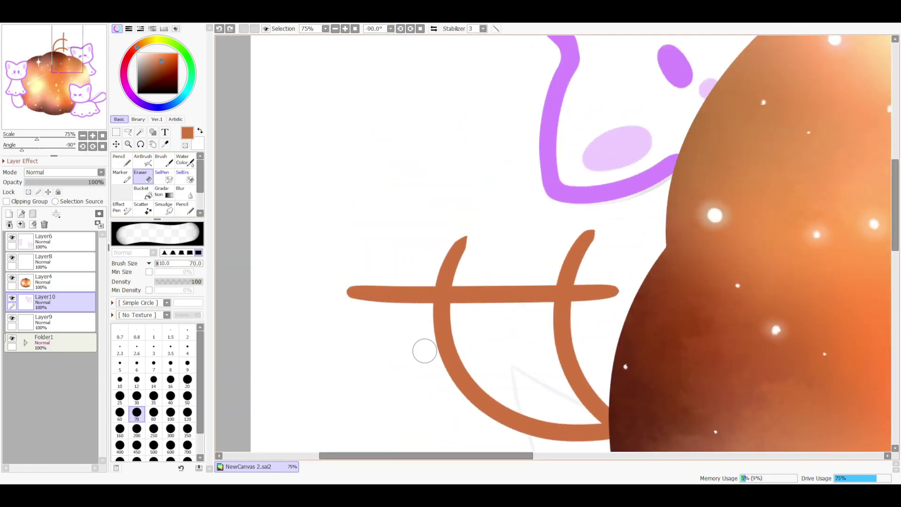
key("ctrl+plus")
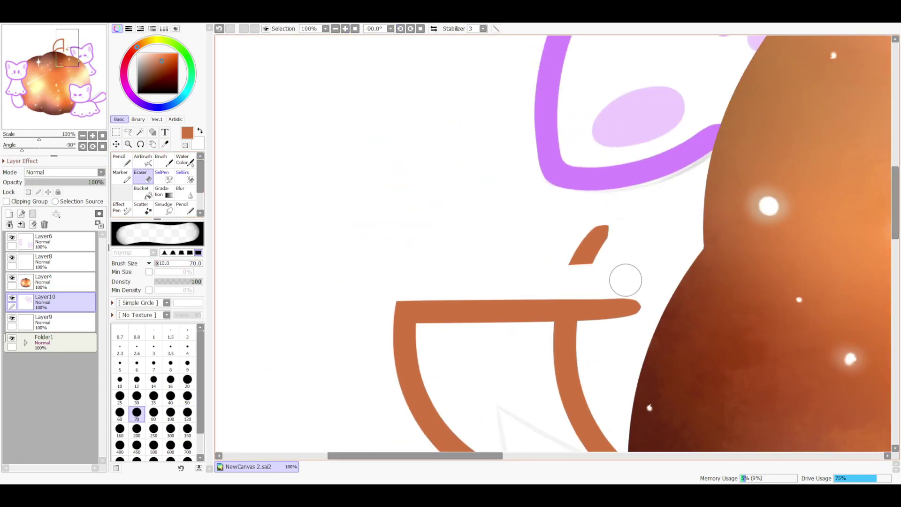
- Fill the inside of the stem outline with solid orange-brown using the Pencil
key("Home")
key("n")
mouse_move(564, 206)
left_mouse_down()
mouse_move(647, 197)
mouse_move(679, 148)
left_mouse_up()
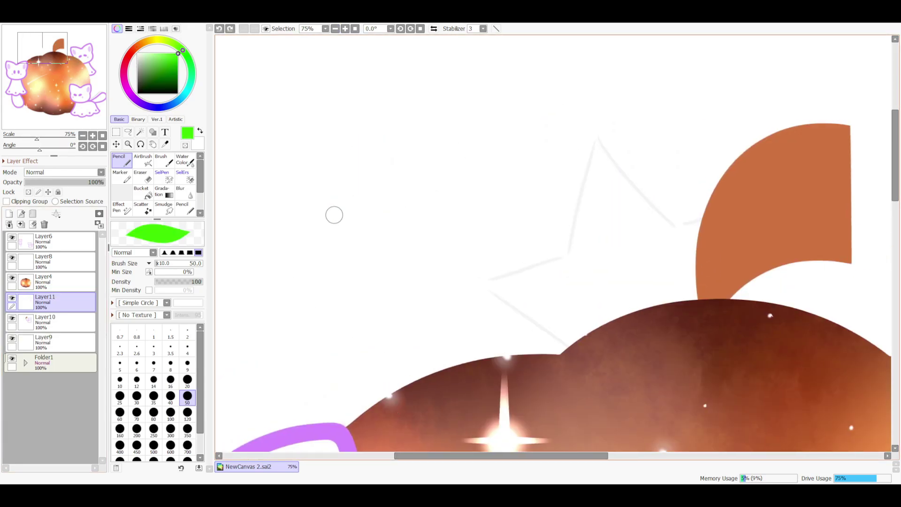
- Draw a bright green arch on a new layer with the Pencil at size 50 and rotate a copy to form a star point
left_click_drag(331, 217, 379, 225)
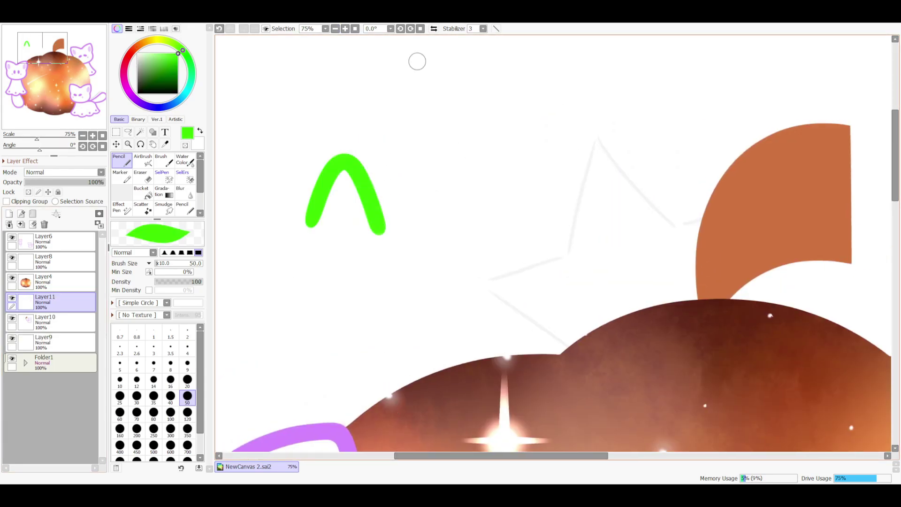
key("ctrl+plus")
key("ctrl+t")
mouse_move(329, 281)
left_mouse_down()
mouse_move(298, 252)
mouse_move(306, 251)
left_mouse_up()
key("Return")
- Complete a five-pointed star outline from rotated copies of the green arch and merge their layers
key("ctrl+c")
key("ctrl+v")
key("ctrl+t")
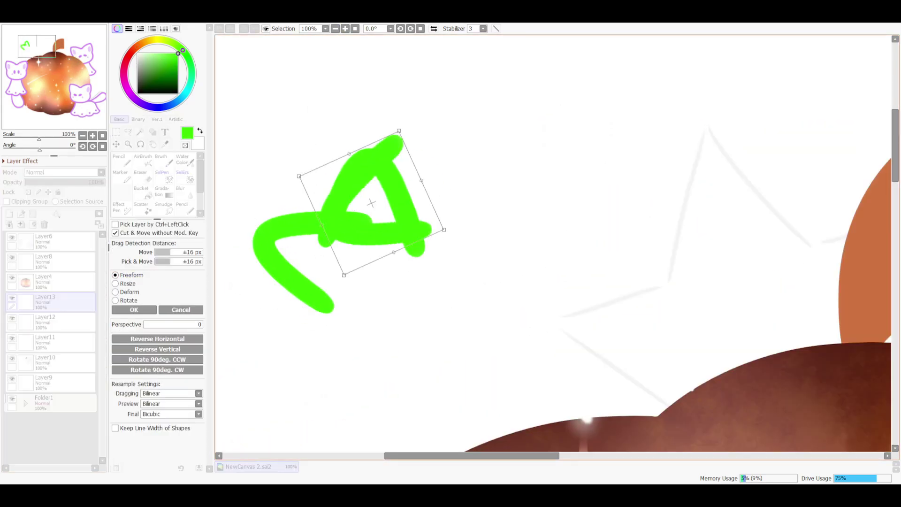
left_click_drag(368, 185, 336, 296)
key("Return")
key("ctrl+v")
key("ctrl+t")
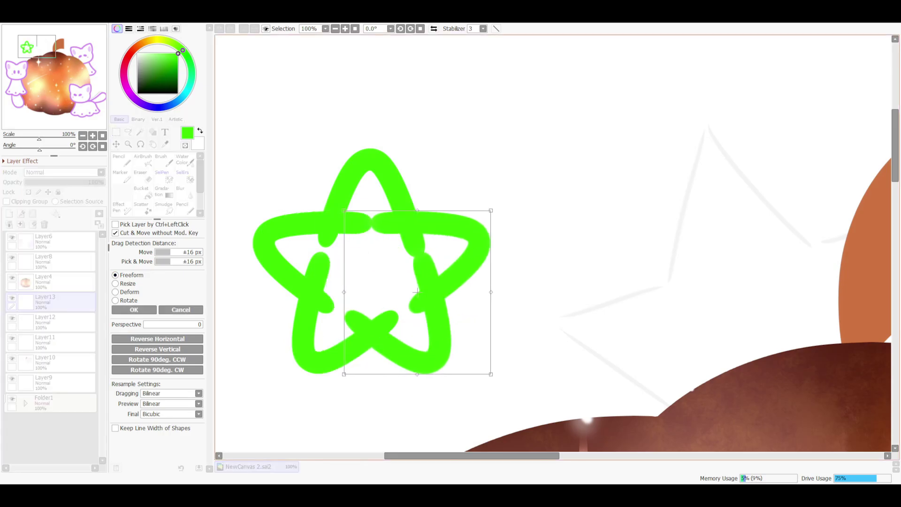
key("Return")
key("ctrl+e")
key("ctrl+e")
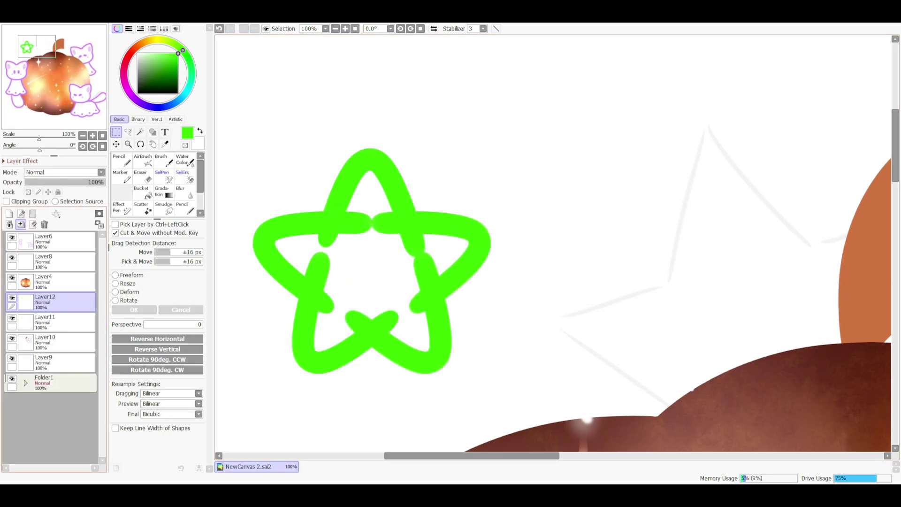
- Fill the interior of the star outline with solid bright green
key("n")
mouse_move(324, 273)
left_mouse_down()
mouse_move(357, 342)
mouse_move(371, 188)
left_mouse_up()
left_click_drag(282, 239, 319, 267)
- Round off the inner corners between the star's points with the green Pencil at size 30
scroll(418, 224, "up", 2)
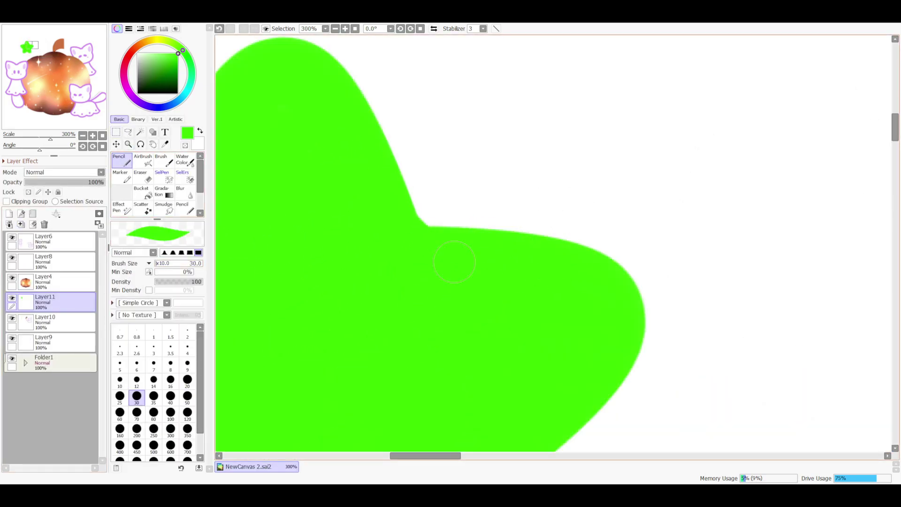
key("h")
scroll(431, 223, "right", 5)
key("h")
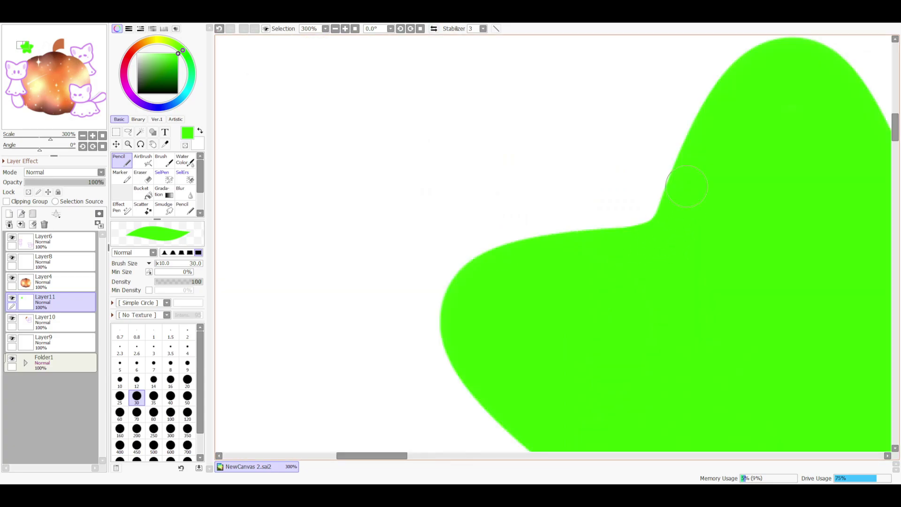
scroll(589, 118, "down", 3)
scroll(600, 132, "right", 5)
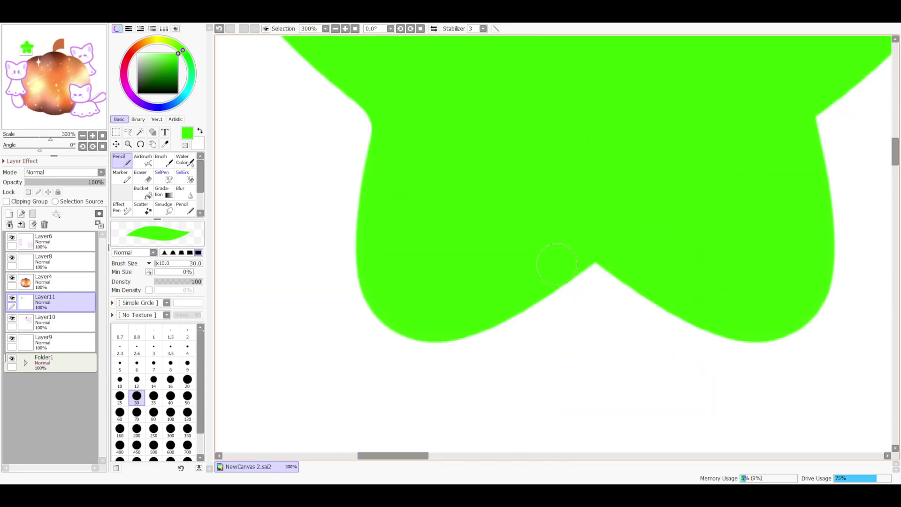
scroll(664, 245, "right", 8)
key("h")
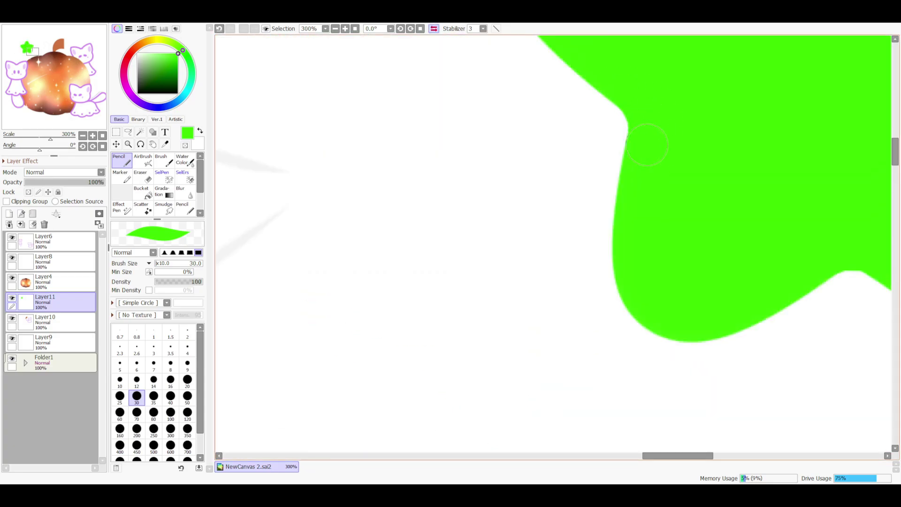
key("h")
- Enlarge and tilt the green star and place it on top of the pumpkin beside the stem, on Layer6
scroll(554, 244, "down", 5)
scroll(554, 245, "up", 2)
key("ctrl+t")
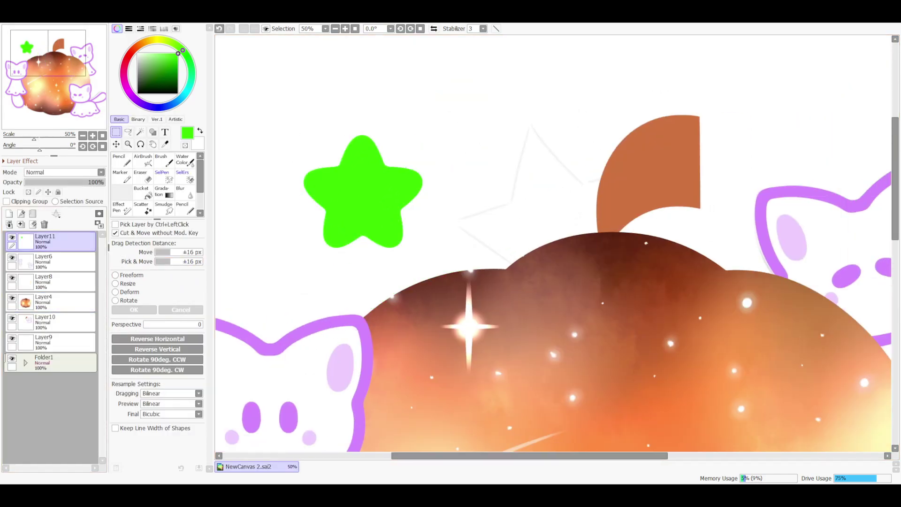
left_click_drag(545, 220, 541, 224)
scroll(540, 221, "down", 2)
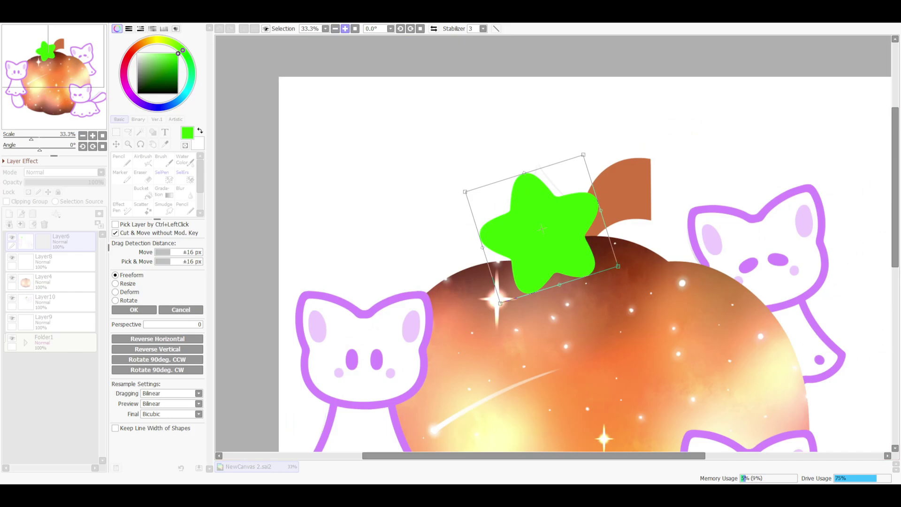
scroll(540, 222, "up", 2)
key("Return")
key("ctrl+d")
- Paint a yellow-green glow in the centre of the star and soften it with the Blur tool at size 200
key("n")
mouse_move(498, 202)
left_mouse_down()
mouse_move(463, 192)
mouse_move(483, 192)
left_mouse_up()
left_click(181, 192)
left_click_drag(474, 159, 587, 161)
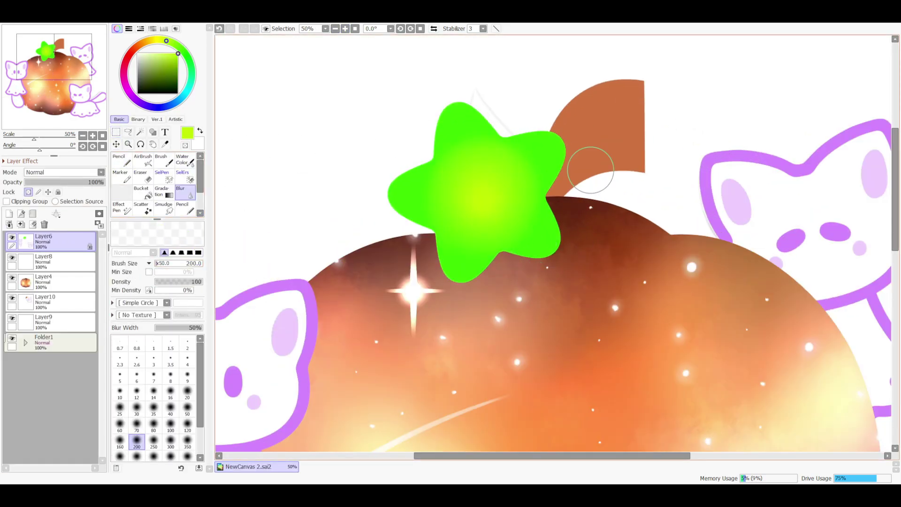
- Select the star area and adjust its colour to a lighter, softer green
key("m")
left_click_drag(334, 78, 614, 307)
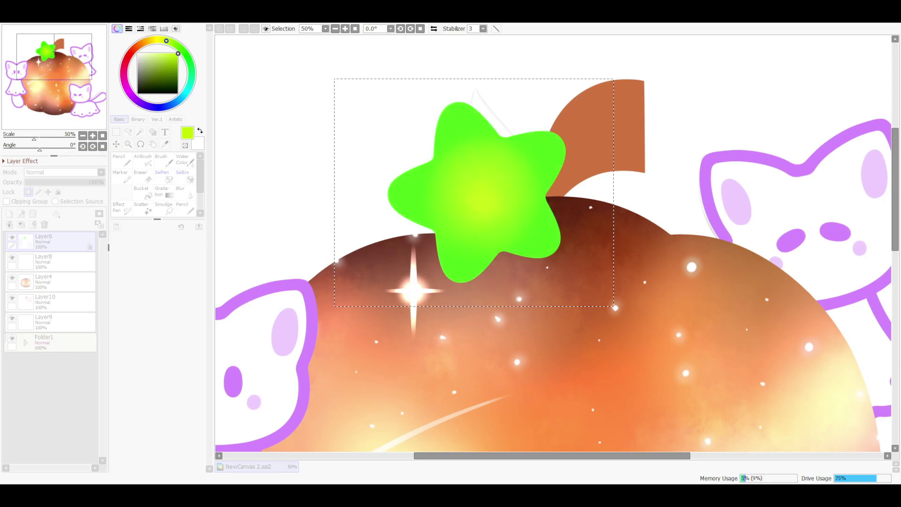
scroll(554, 243, "down", 3)
key("ctrl+d")
scroll(548, 161, "up", 3)
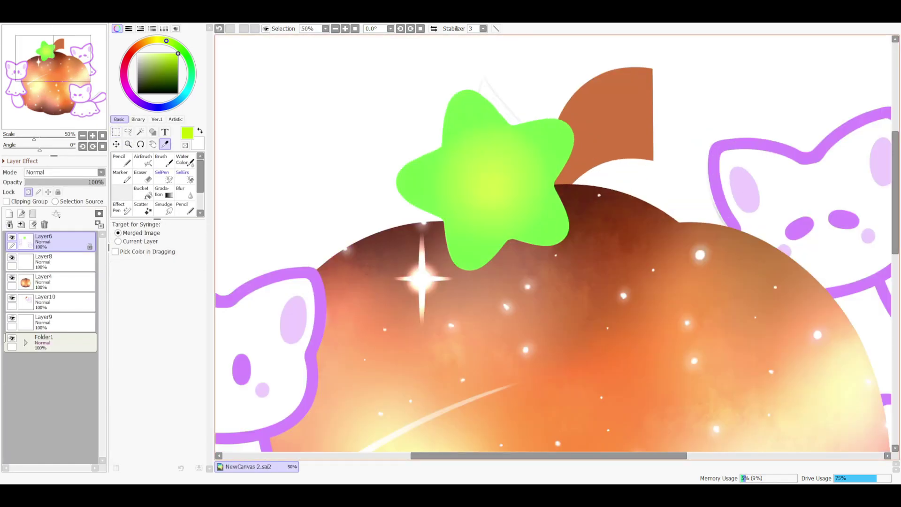
key("ctrl+z")
key("ctrl+t")
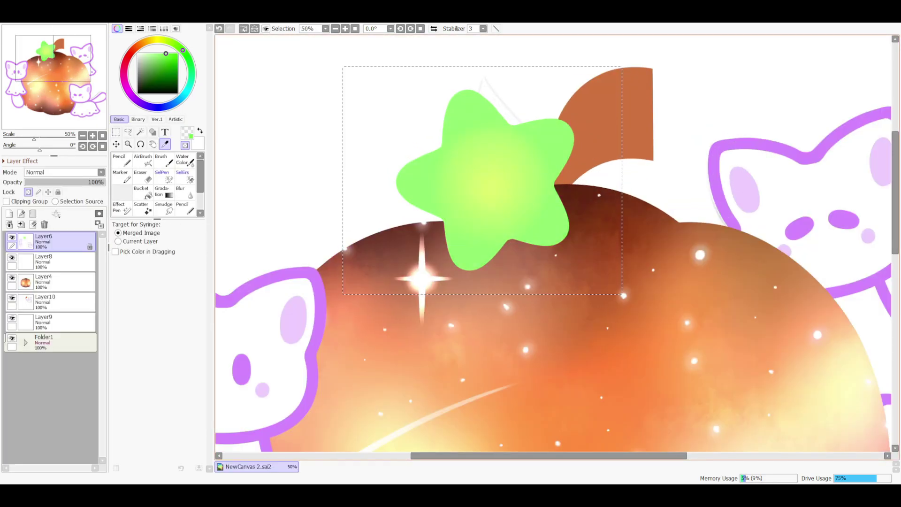
scroll(547, 158, "down", 3)
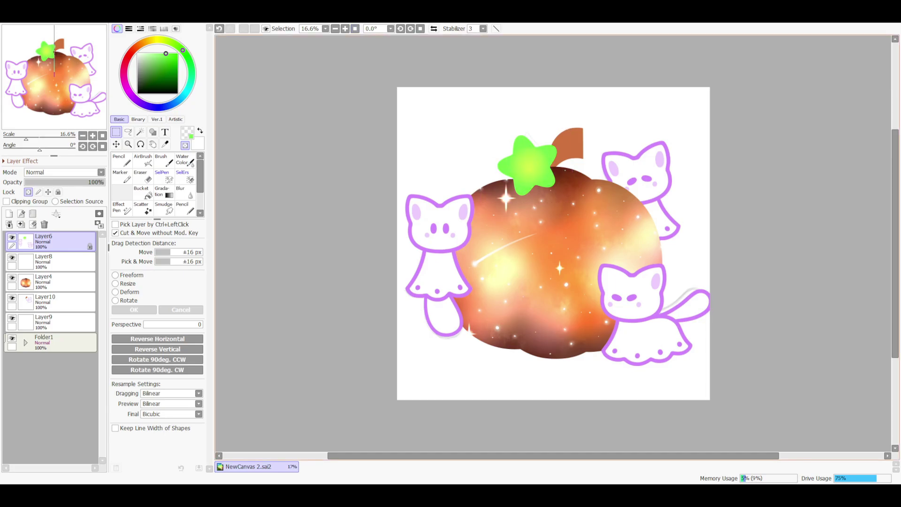
key("Return")
- Try to draw a small black five-armed star directly on Layer6 in the green star's centre with the Pencil at size 50
key("n")
scroll(538, 160, "up", 5)
scroll(493, 188, "up", 2)
left_click(137, 93)
mouse_move(497, 136)
left_mouse_down()
mouse_move(497, 112)
mouse_move(538, 129)
left_mouse_up()
key("h")
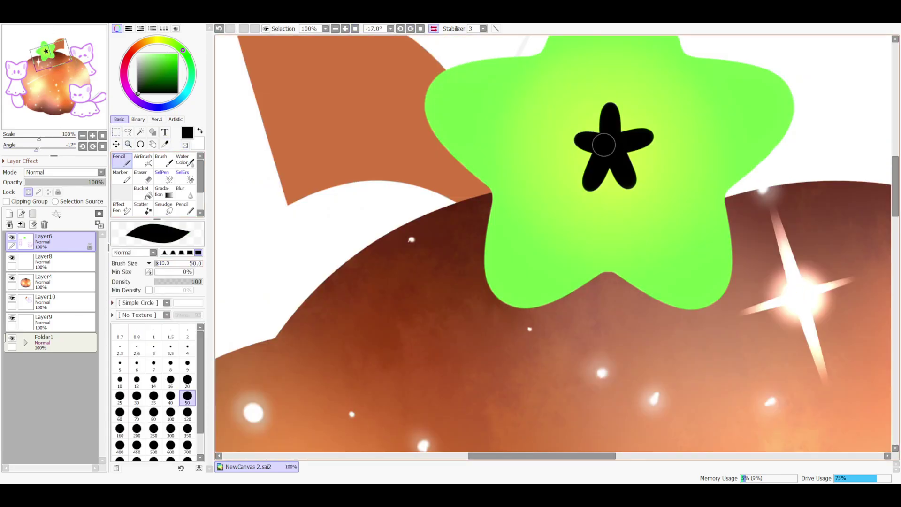
key("ctrl+z")
key("ctrl+z")
key("ctrl+z")
key("ctrl+z")
- Draw a small black five-armed star on a new layer above Layer6 and adjust it to the green star's centre
key("ctrl+shift+n")
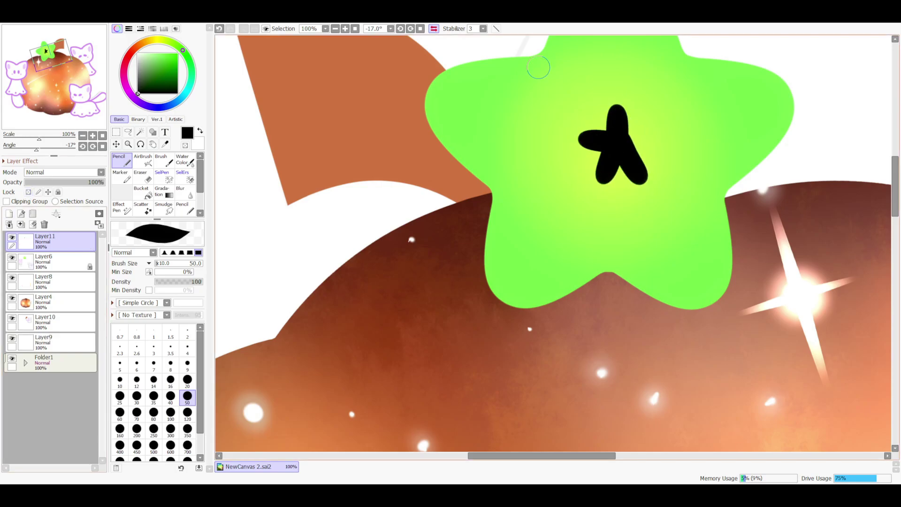
key("h")
key("ctrl+t")
left_click_drag(526, 206, 512, 199)
key("Return")
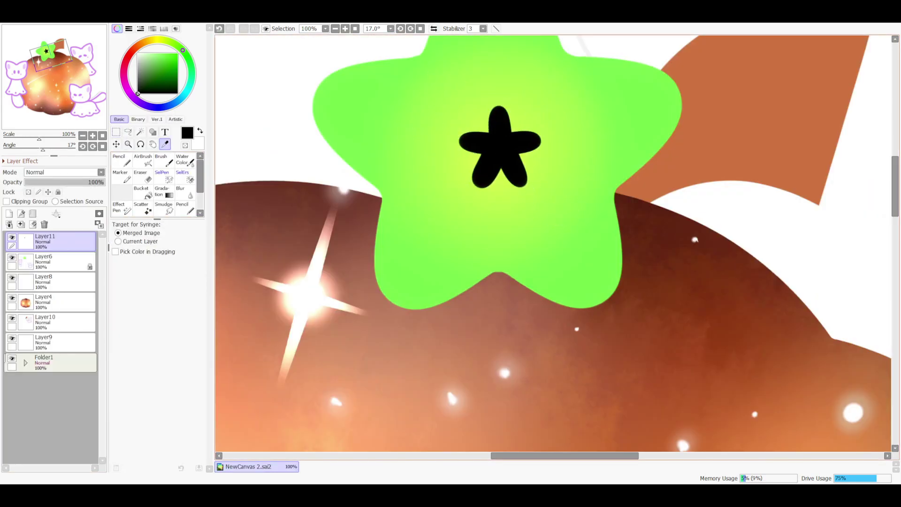
- Recolour the small black star with the light green sampled from the large star and merge it into Layer6
left_click(483, 101)
key("n")
key("ctrl+0")
key("ctrl+e")
left_click(44, 302)
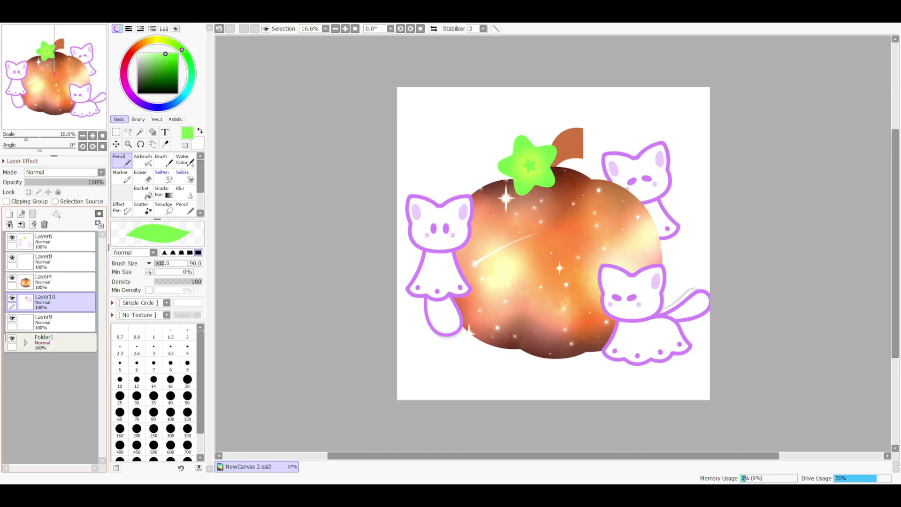
- Try to repaint the stem on Layer10 in a lighter orange sampled from the pumpkin and blur the shading at size 200
scroll(581, 185, "up", 5)
left_click(507, 263, "alt")
left_click_drag(507, 263, 507, 101)
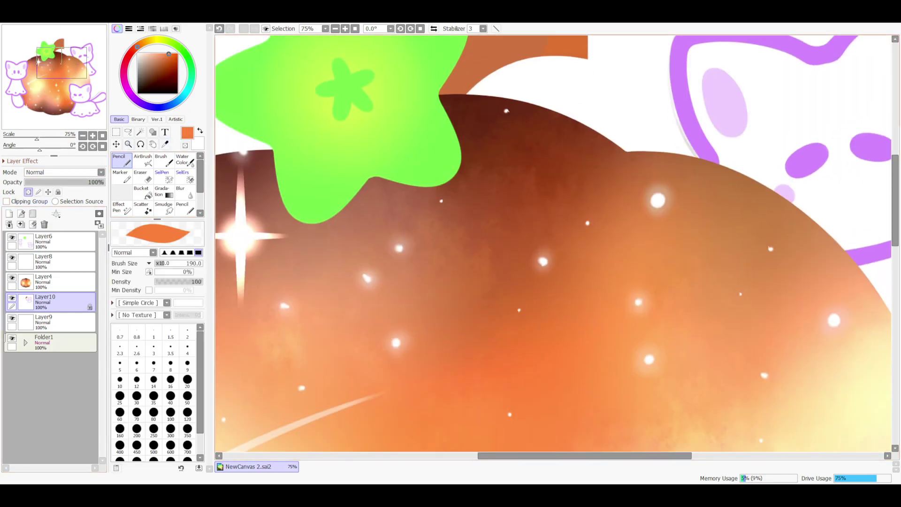
left_click_drag(517, 141, 516, 269)
left_click_drag(535, 52, 570, 210)
left_click_drag(542, 132, 561, 80)
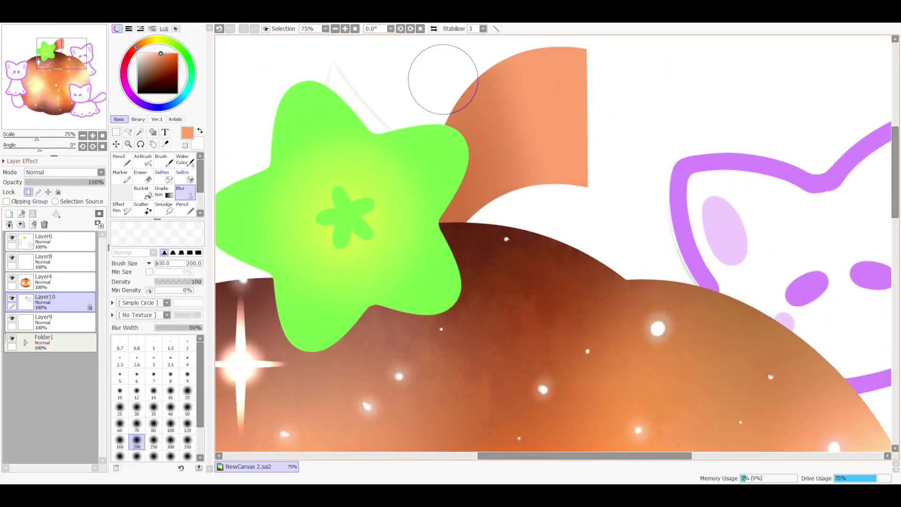
- Paint a light orange area at the base of the brown stem with the Pencil and blend it into the brown with Blur
key("ctrl+0")
left_click(128, 144)
left_click(588, 129)
left_click(122, 160)
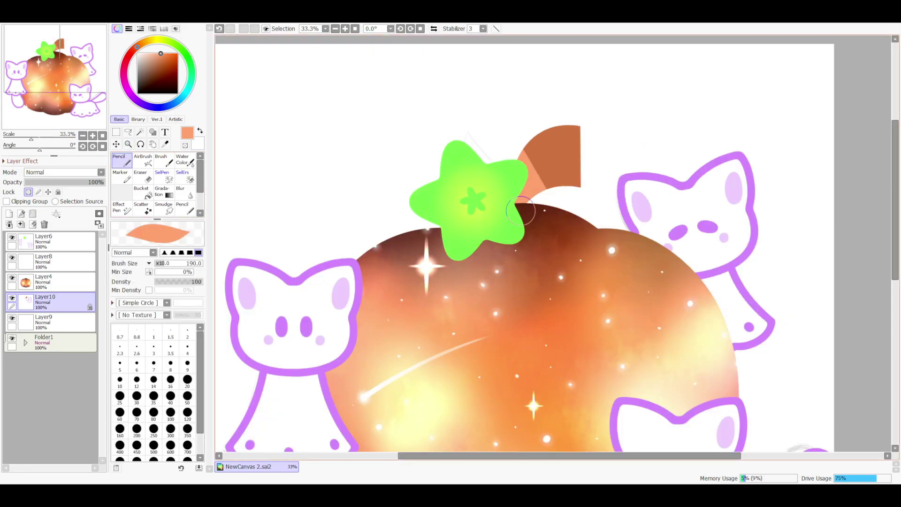
left_click(180, 192)
left_click_drag(554, 113, 556, 195)
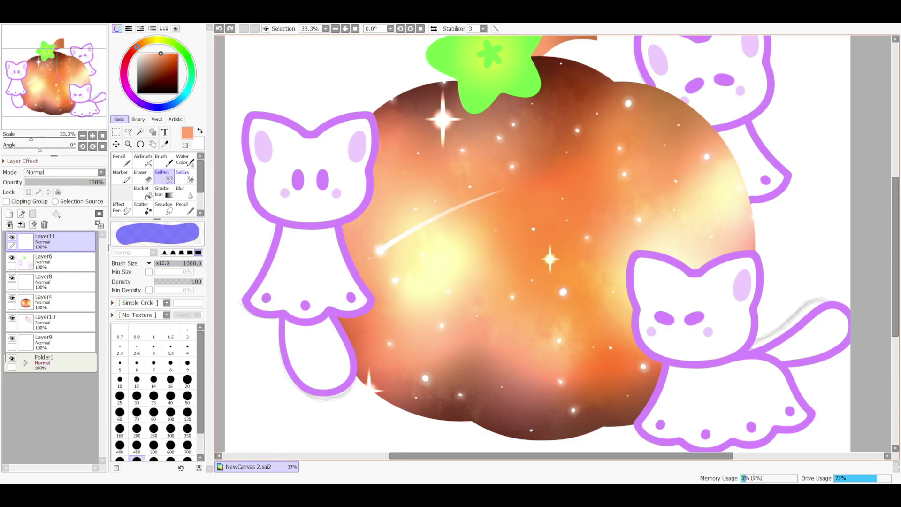
- On Layer11, make a crescent moon selection in the pumpkin's centre using SelPen at size 1000 and SelErs at size 500
left_click(536, 250)
key("e")
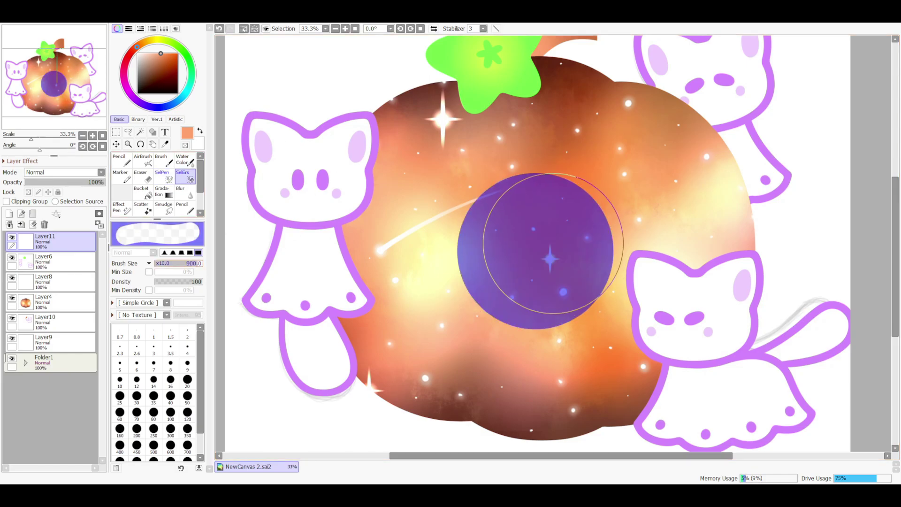
key("bracketright")
left_click(578, 252)
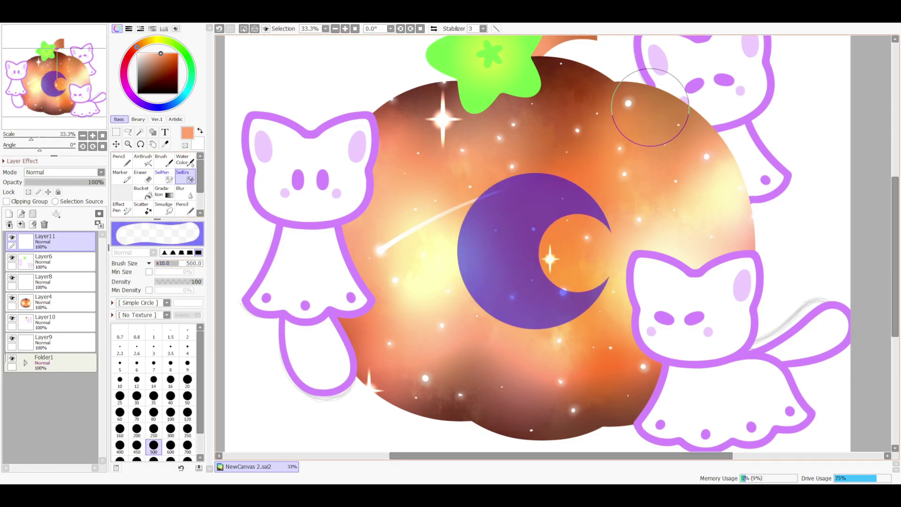
- Fill the crescent moon selection on Layer11 with white and clear the selection
key("h")
key("z")
key("x")
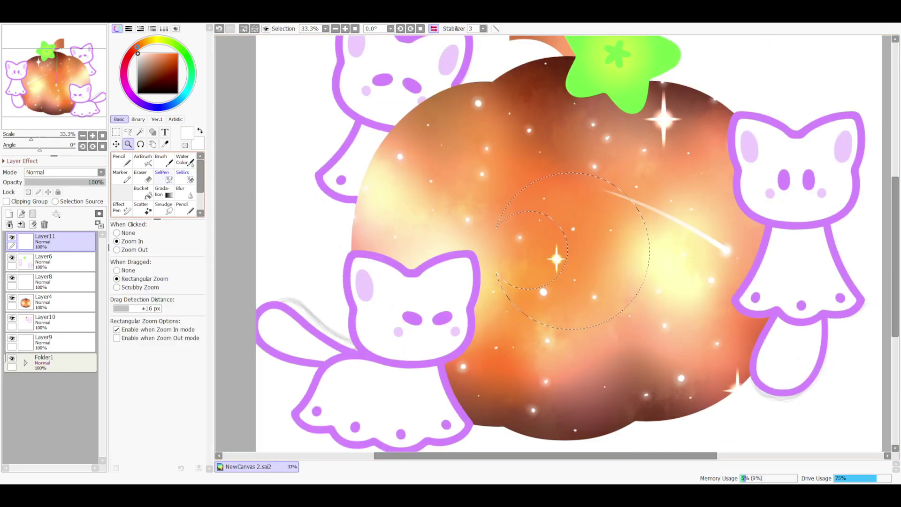
key("Delete")
- Round off both pointed tips of the white crescent moon with the Eraser at size 30
left_click_drag(480, 232, 590, 302)
key("e")
scroll(299, 254, "up", 1)
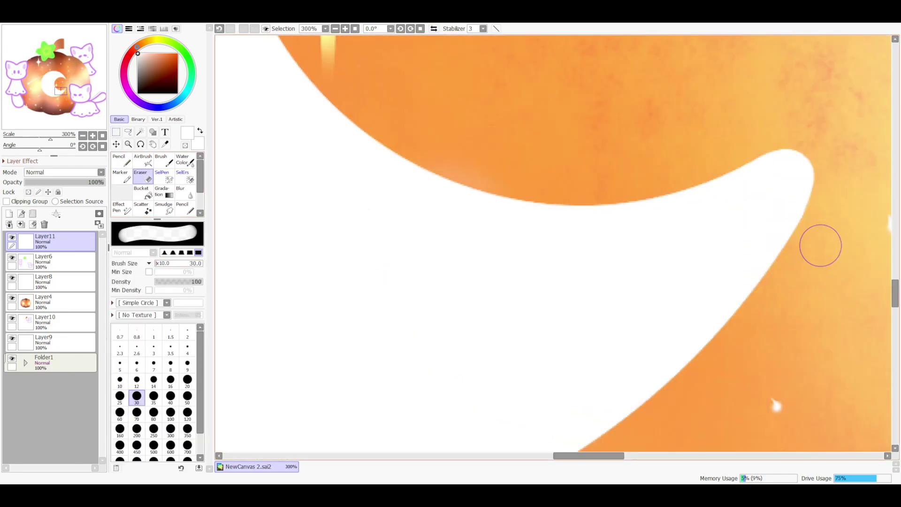
key("h")
left_click_drag(818, 243, 625, 322)
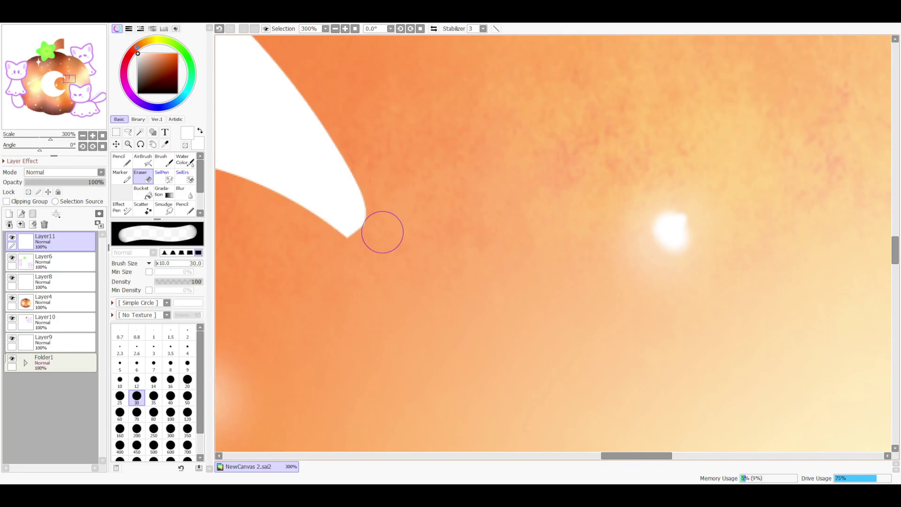
scroll(553, 243, "down", 8)
key("m")
mouse_move(553, 110)
left_mouse_down()
mouse_move(587, 301)
mouse_move(698, 381)
left_mouse_up()
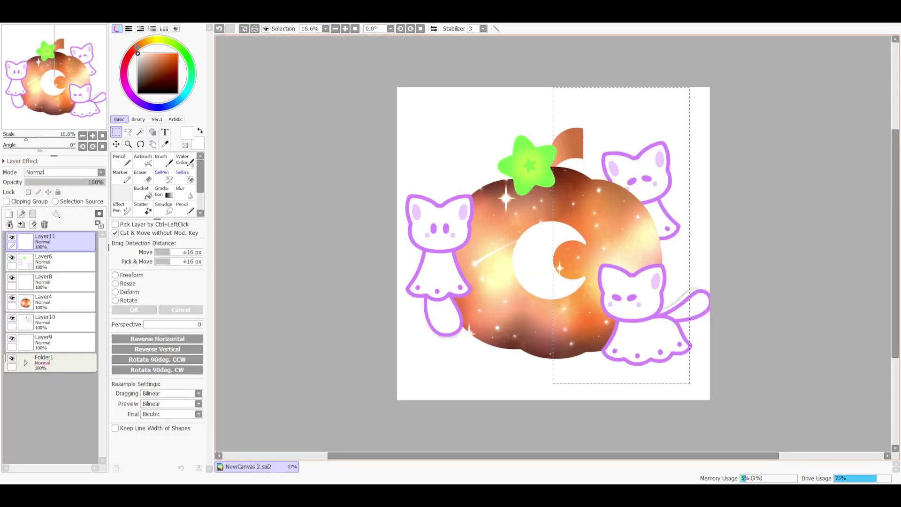
key("ctrl+d")
- Add a layer above Layer11 and try to soften the crescent's inner edge on Layer11 with Blur at size 200
scroll(585, 244, "up", 4)
key("ctrl+shift+n")
key("b")
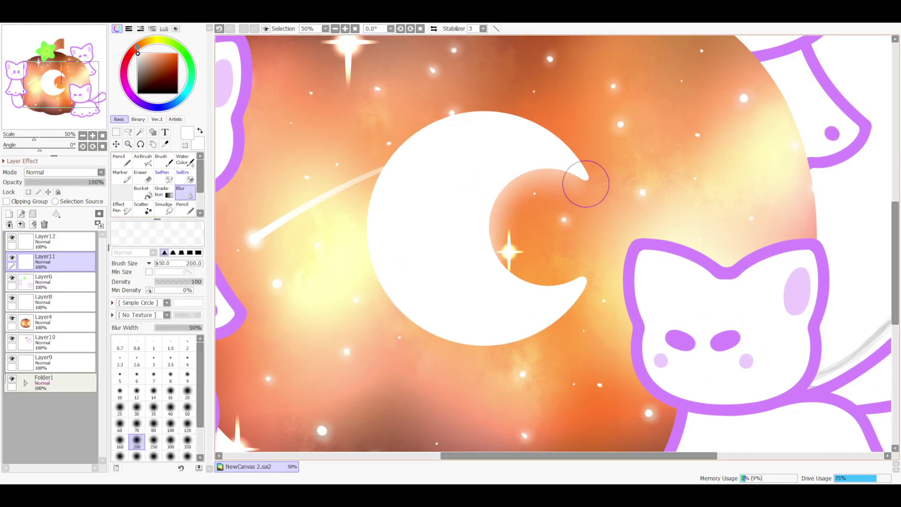
mouse_move(585, 184)
left_mouse_down()
mouse_move(429, 346)
mouse_move(497, 214)
left_mouse_up()
- Set Layer11's blending mode to Shine and try a lower opacity of 36% for the crescent
left_click(65, 172)
left_click(51, 240)
left_click_drag(104, 182, 53, 182)
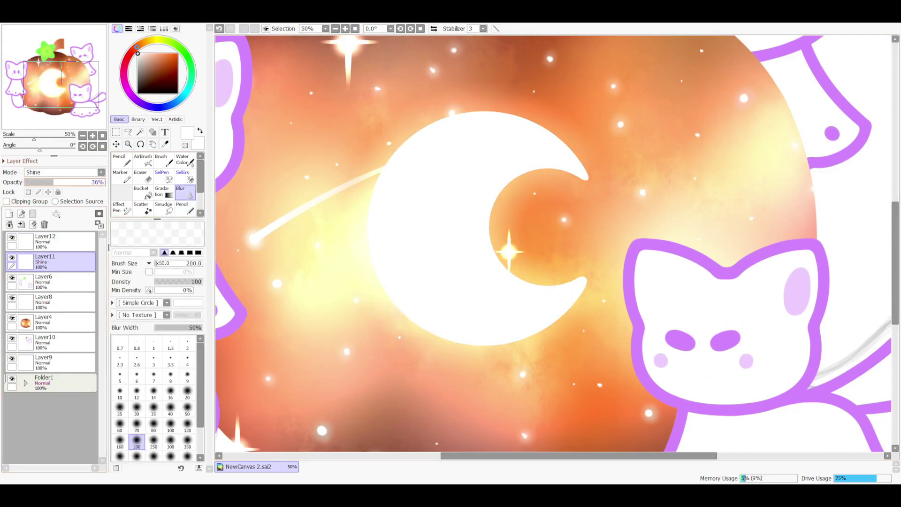
- Undo the crescent's opacity change and the addition of Layer12
key("ctrl+z")
key("ctrl+z")
key("ctrl+z")
scroll(558, 248, "down", 4)
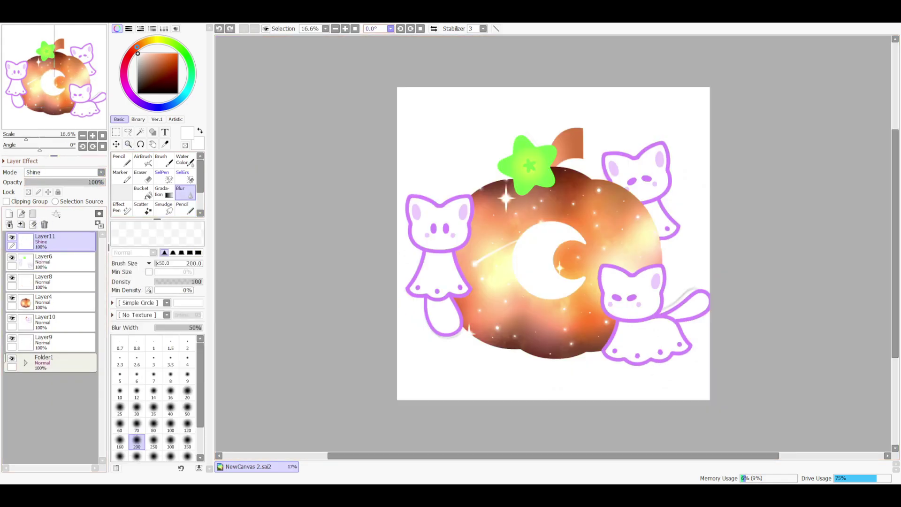
- Group the artwork layers into Folder2 and scale the whole drawing down slightly with a Freeform transform
left_click(51, 362, "shift")
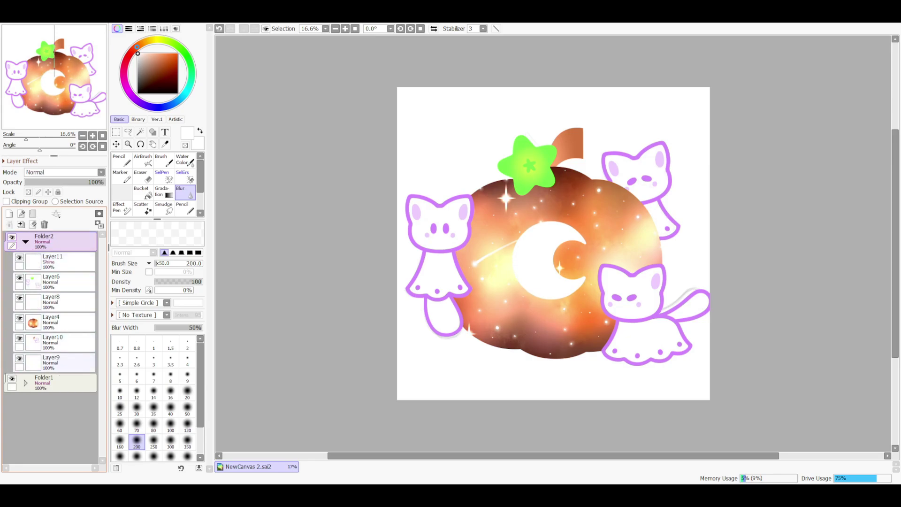
key("ctrl+t")
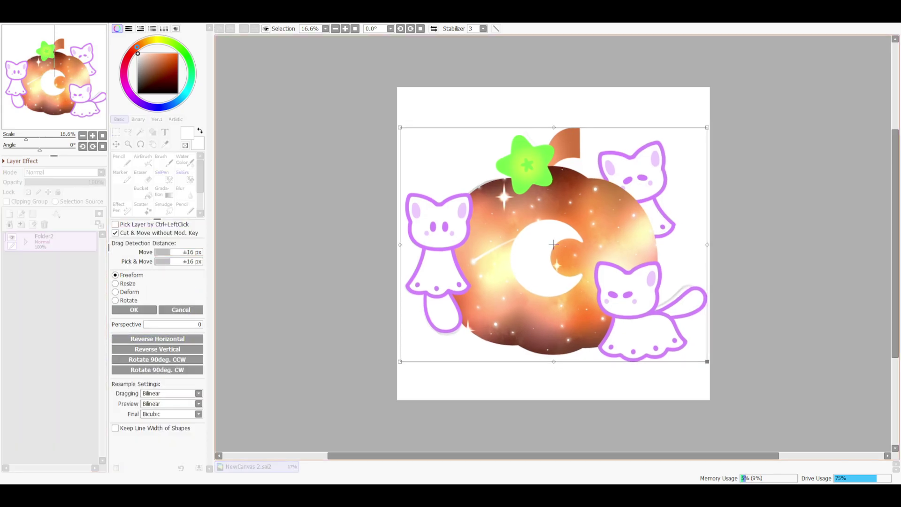
key("Return")
left_click_drag(553, 456, 554, 456)
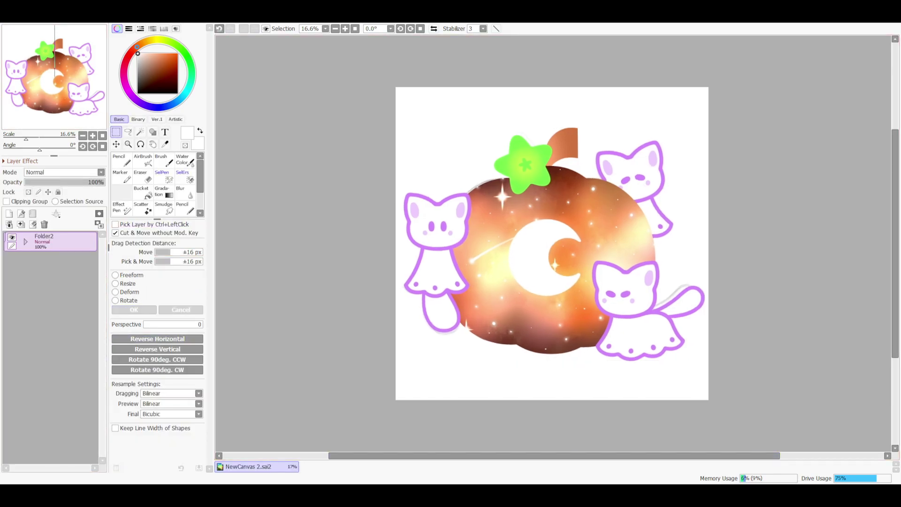